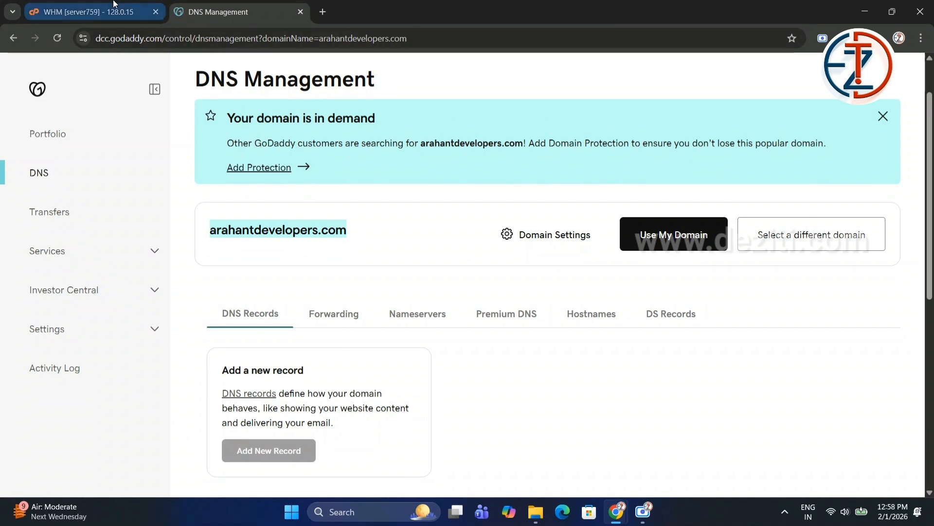
Open the Create a New Account form in WHM.
left_click(115, 5)
left_click(249, 177)
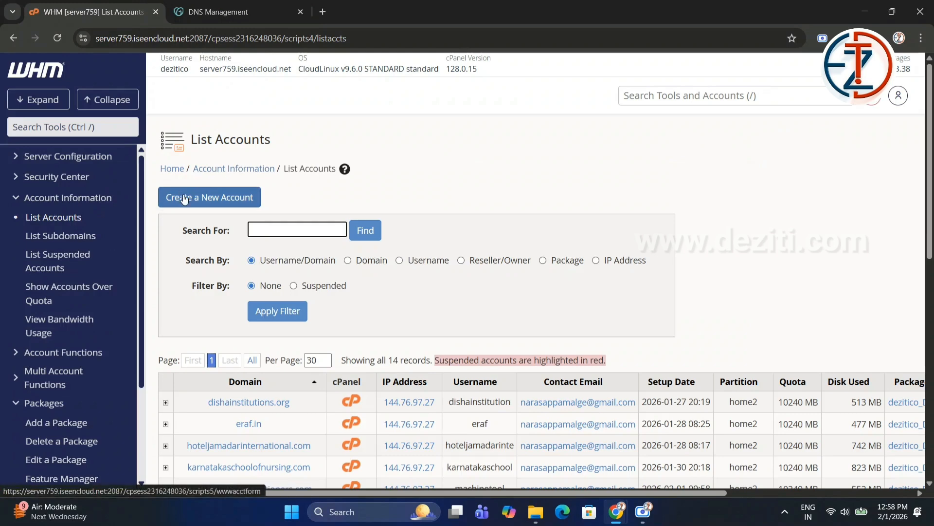
left_click(195, 203)
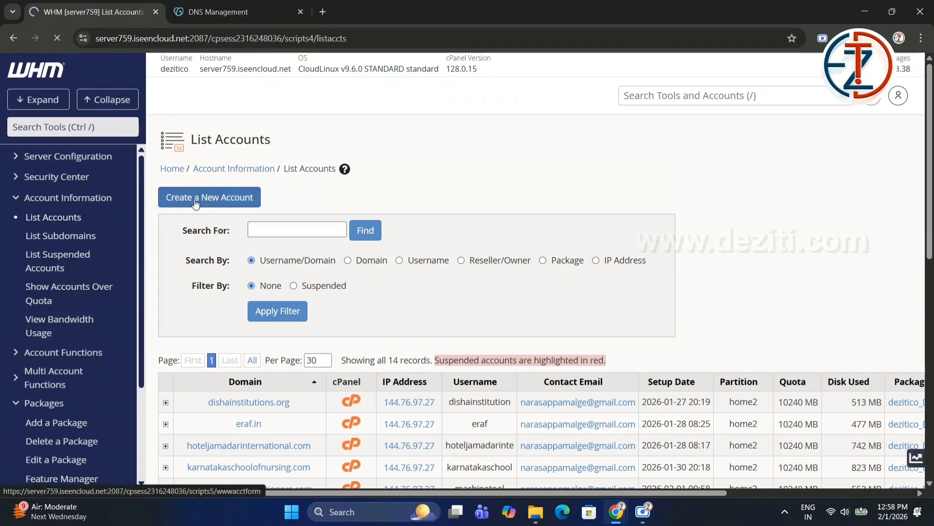
Paste arahantdevelopers.com as the domain and clear the prefilled username and password so the username is derived from the domain.
left_click(345, 359)
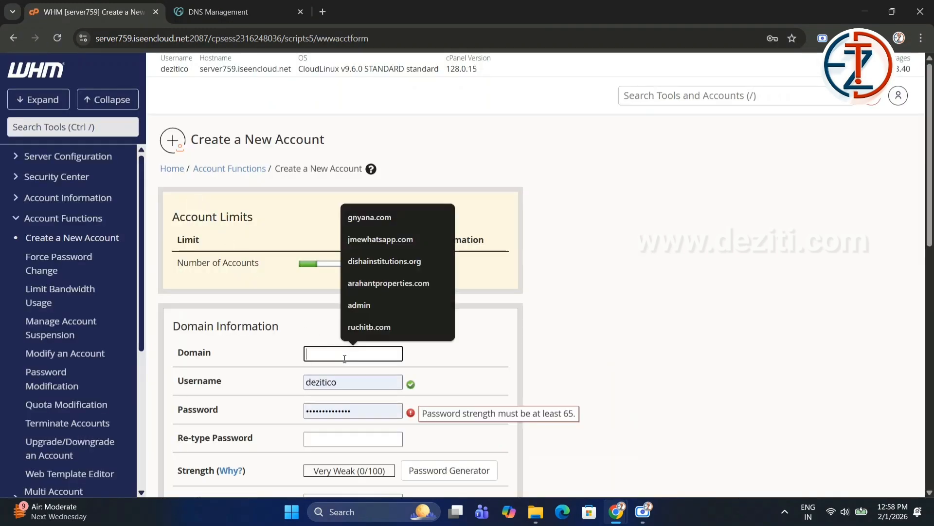
type("arahantdevelopers.com")
key("Tab")
key("BackSpace")
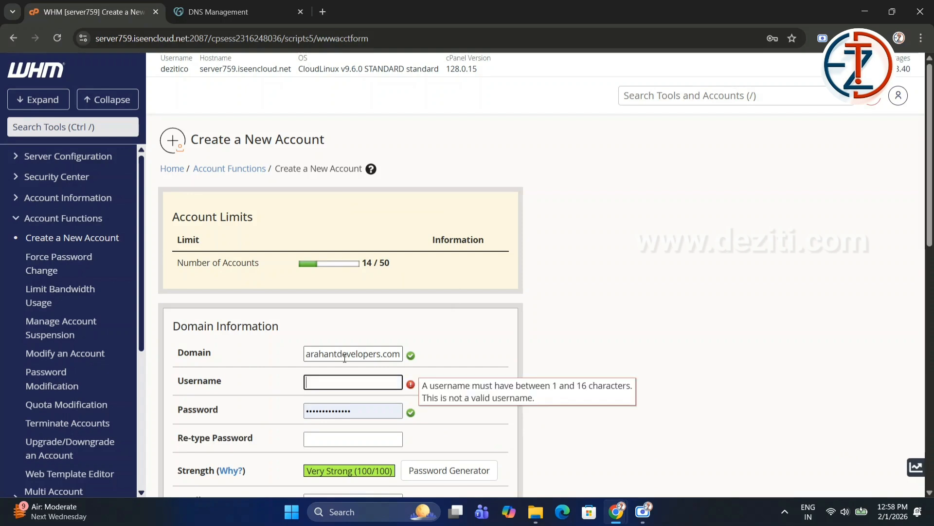
key("Tab")
key("BackSpace")
left_click(345, 359)
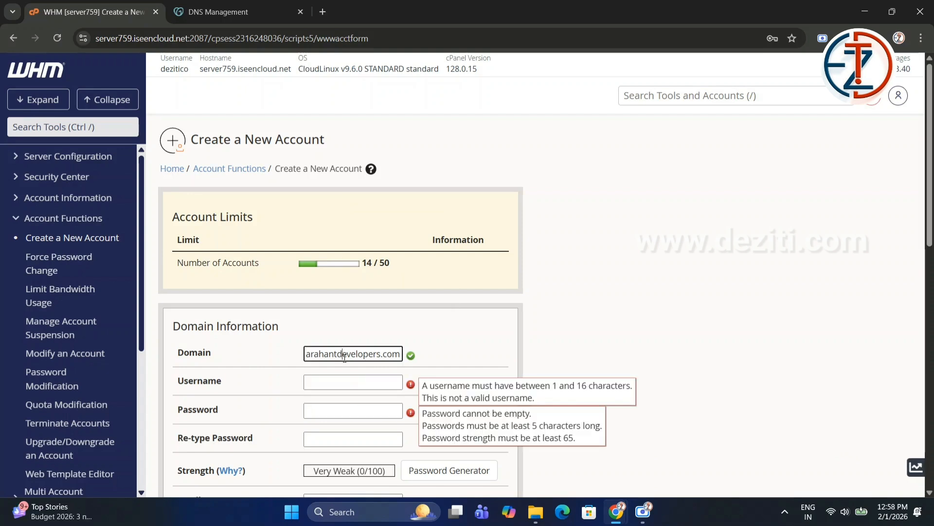
key("Tab")
Generate a strong account password with the Password Generator, confirm it was copied, and use it.
left_click(391, 410)
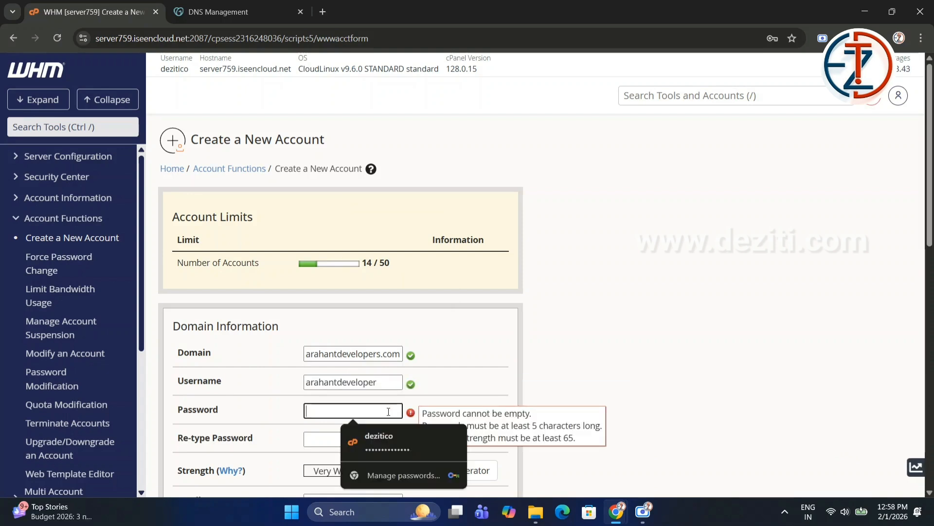
left_click(440, 408)
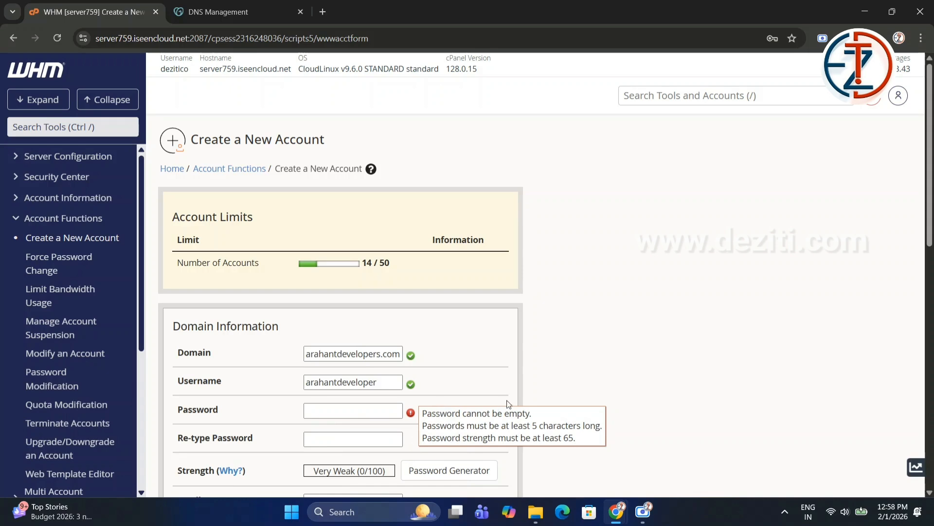
scroll(417, 383, "down", 1)
left_click(449, 409)
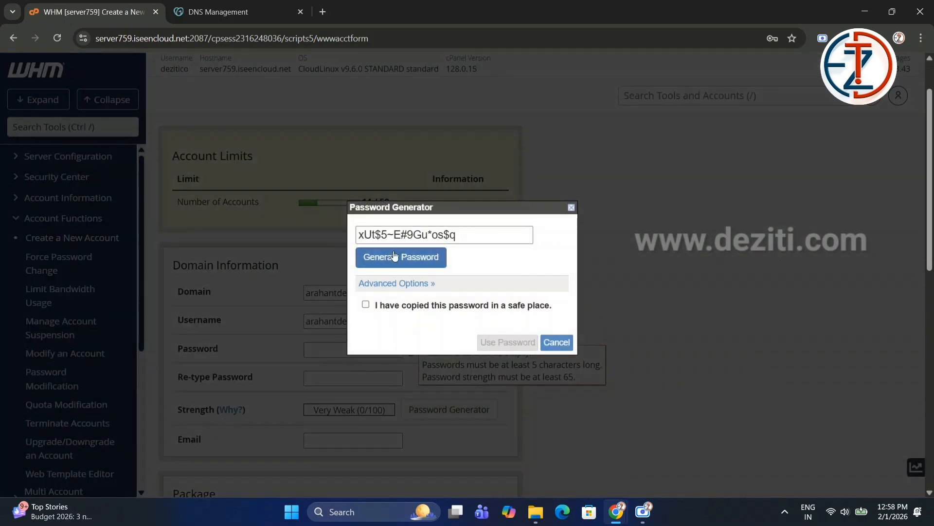
left_click(387, 305)
left_click(516, 343)
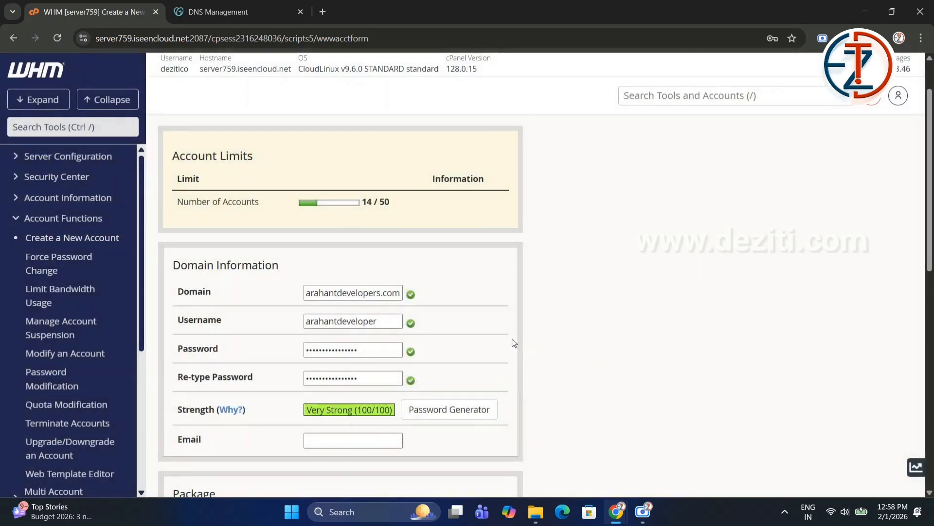
Fill in the contact e-mail address from the browser's suggestions.
scroll(361, 376, "down", 1)
left_click(360, 379)
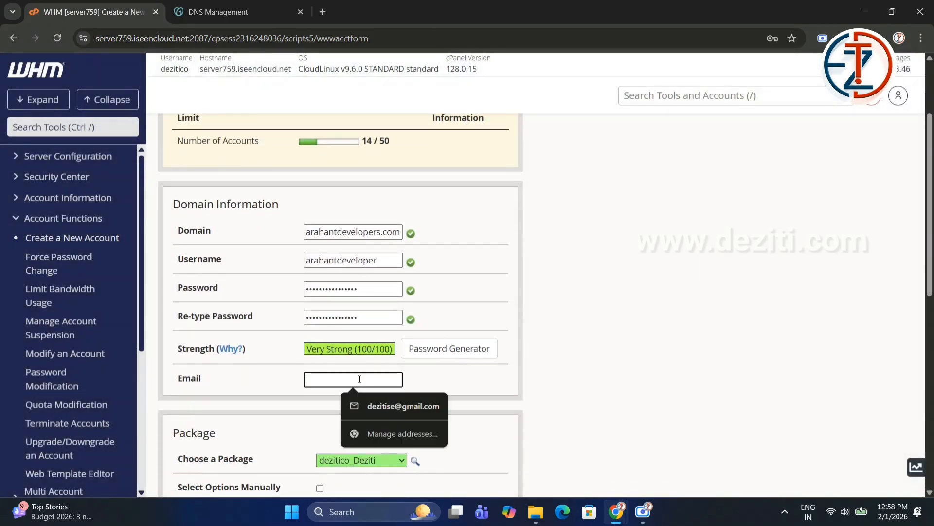
left_click(385, 406)
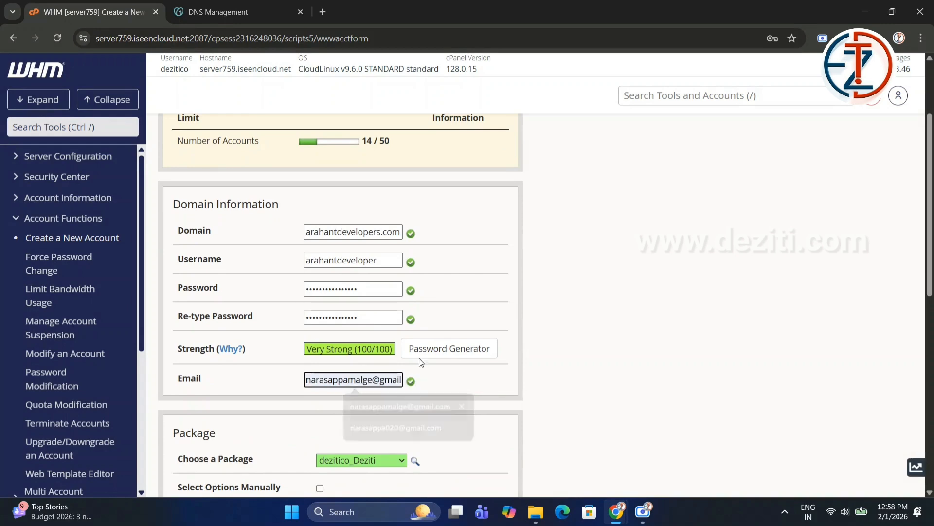
Keep the dezitico_Deziti package and default options, and create the account.
scroll(438, 365, "down", 5)
scroll(438, 365, "up", 6)
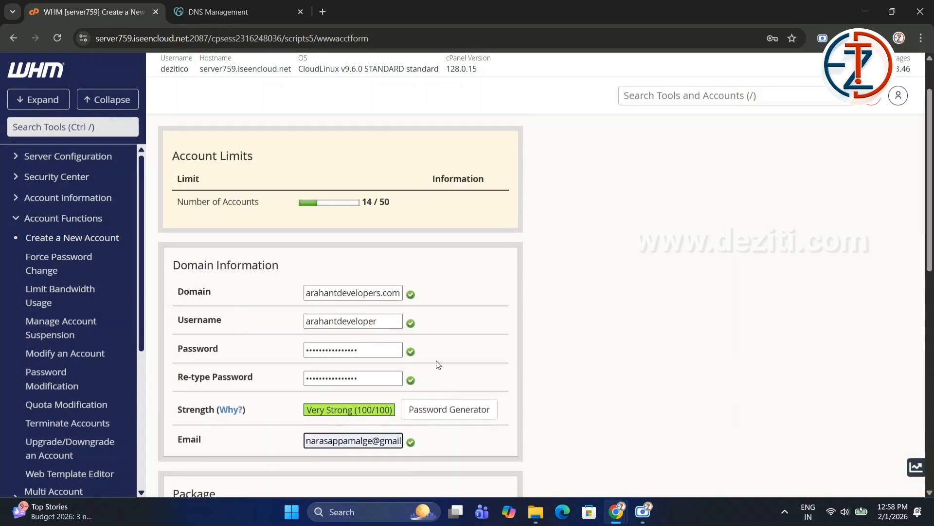
scroll(438, 366, "down", 2)
scroll(433, 364, "down", 1)
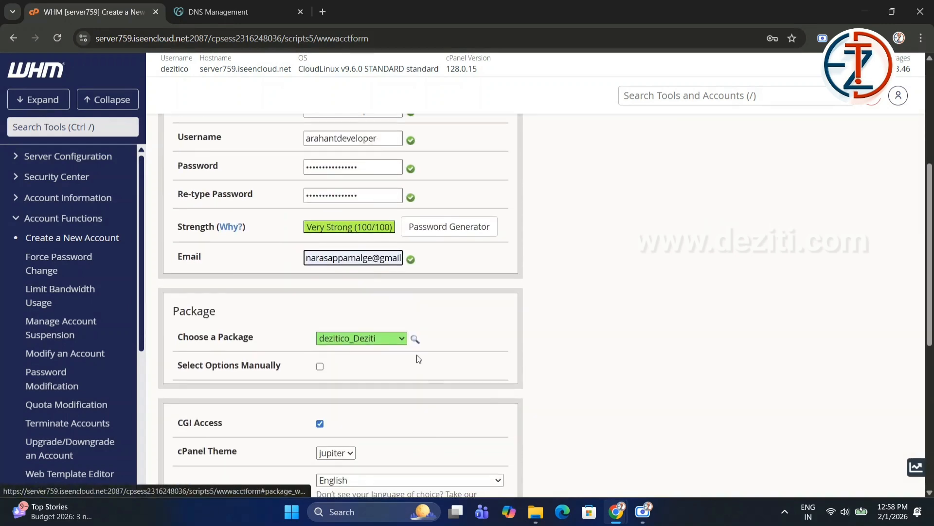
left_click(383, 341)
left_click_drag(180, 340, 254, 346)
scroll(385, 363, "down", 3)
scroll(394, 370, "down", 3)
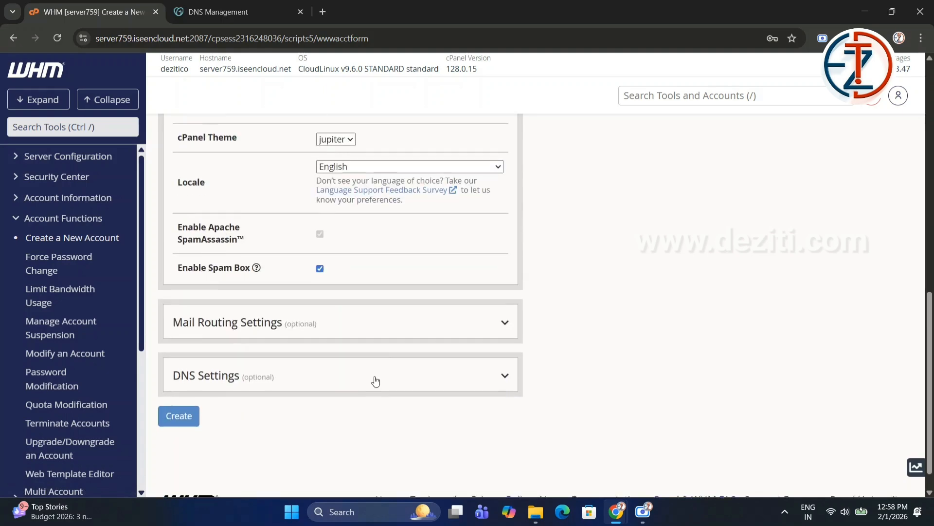
left_click(176, 388)
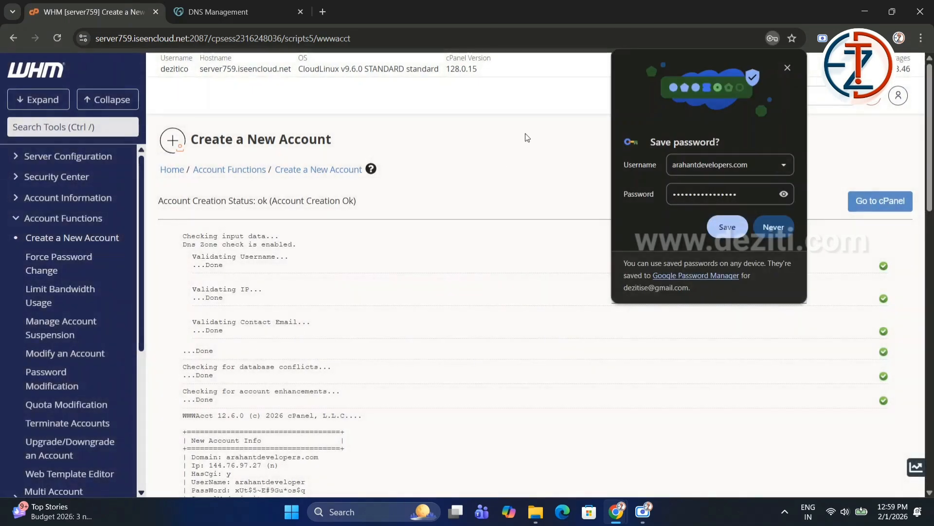
Reveal the password in the browser's save-password prompt, then dismiss the prompt.
left_click(783, 194)
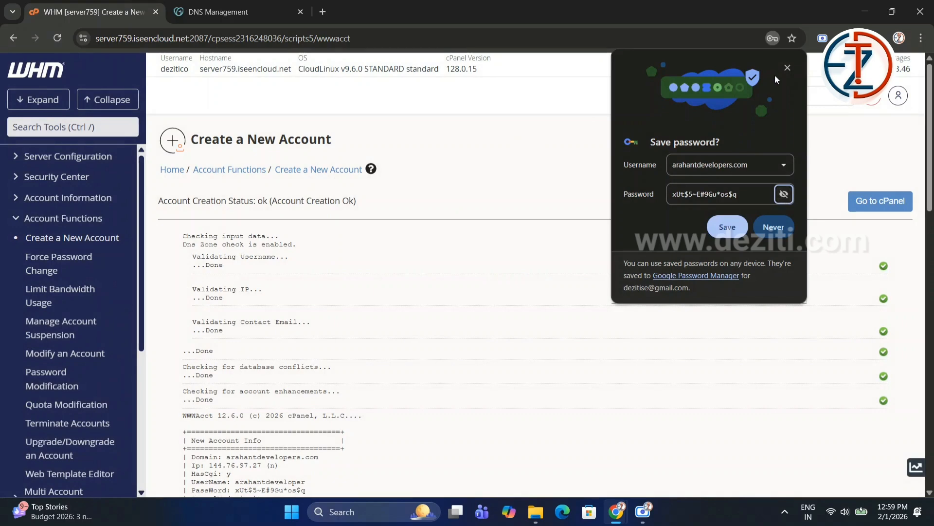
left_click(787, 68)
scroll(413, 331, "down", 5)
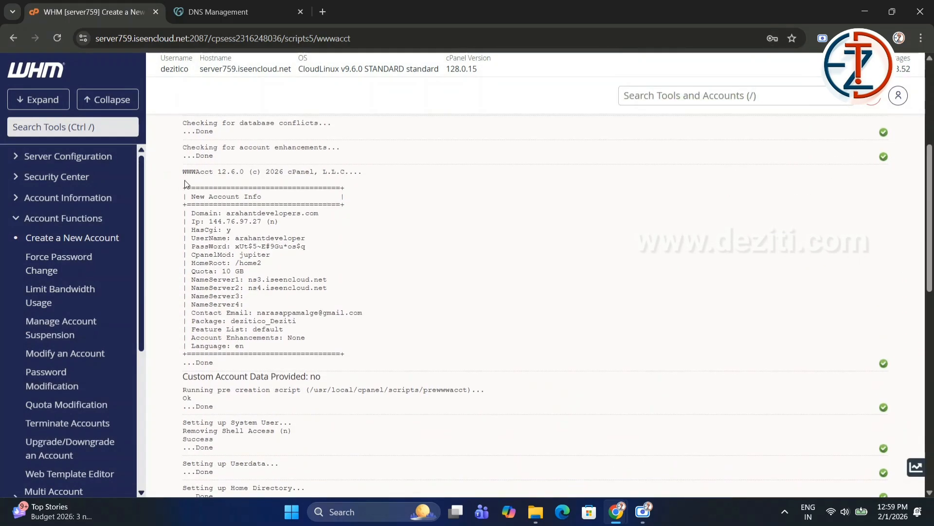
Examine the new account info and highlight the NameServer1 entry.
left_click_drag(183, 172, 327, 354)
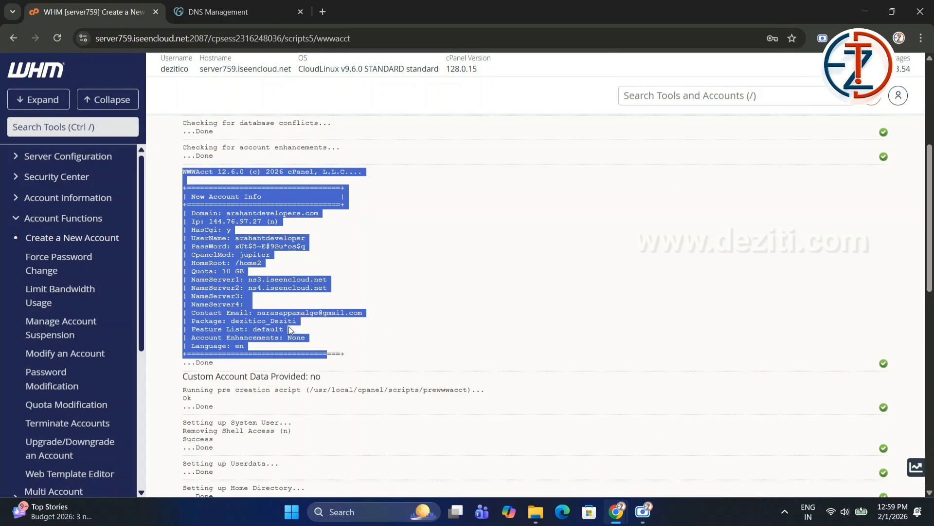
left_click(255, 226)
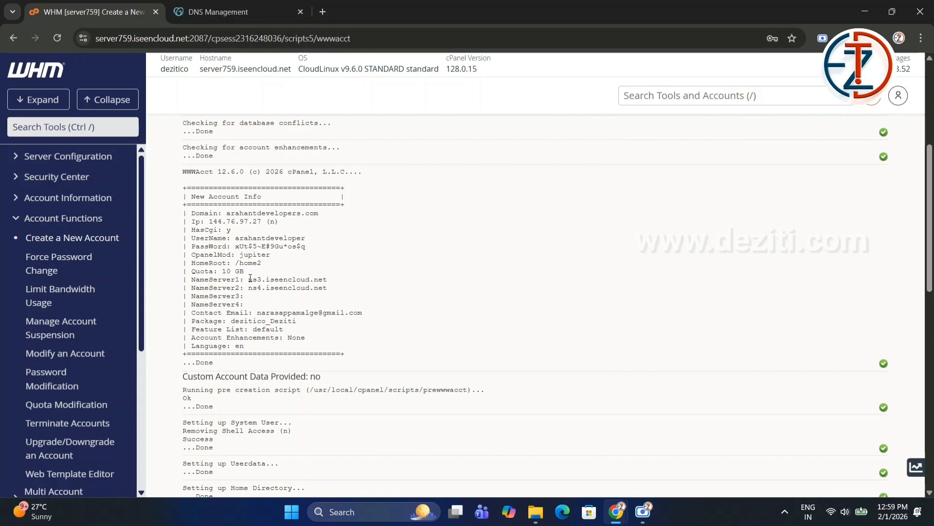
left_click_drag(188, 279, 326, 289)
left_click(232, 277)
left_click_drag(248, 280, 329, 282)
Switch to the GoDaddy DNS Management tab and review the domain's current nameservers.
key("ctrl+Tab")
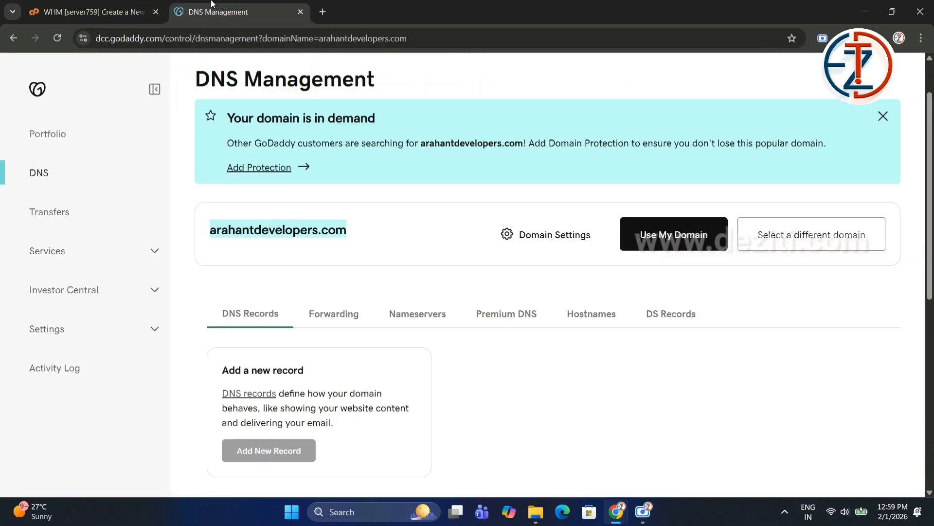
left_click(413, 317)
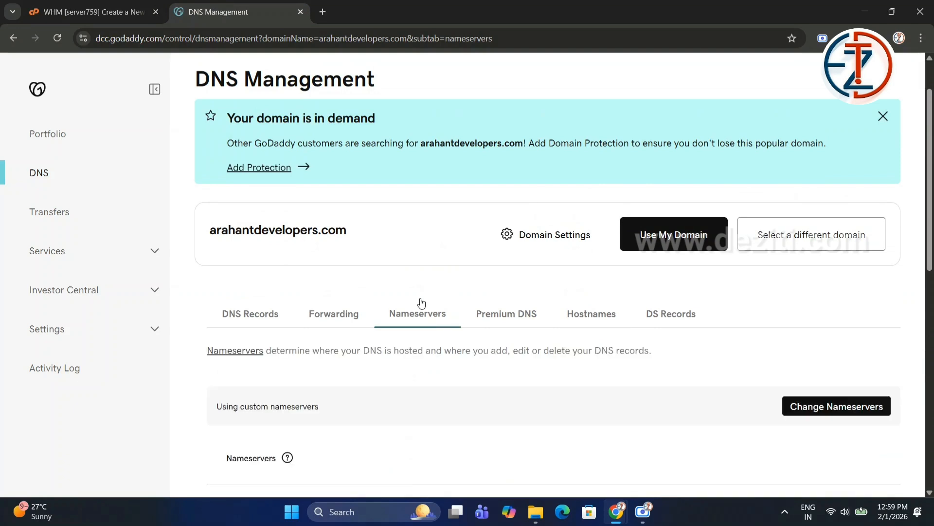
scroll(731, 350, "down", 3)
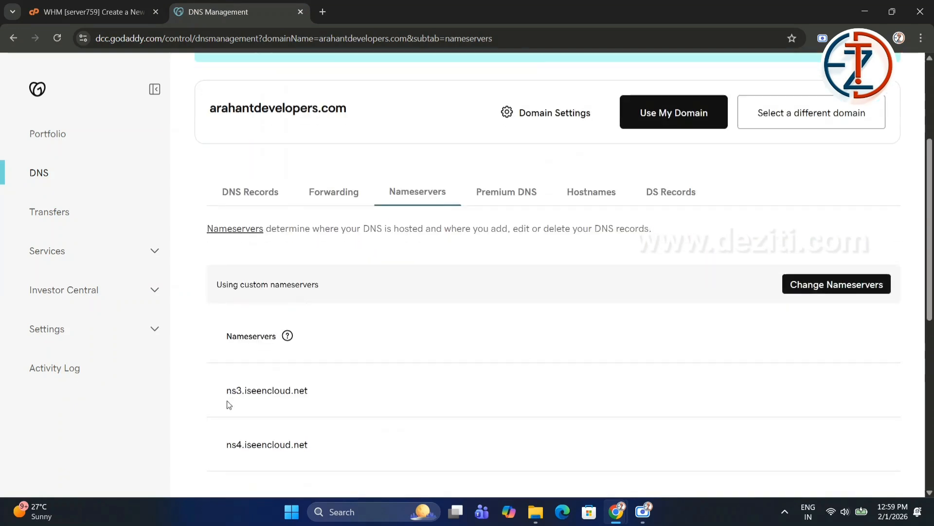
left_click_drag(213, 392, 336, 393)
scroll(319, 391, "down", 3)
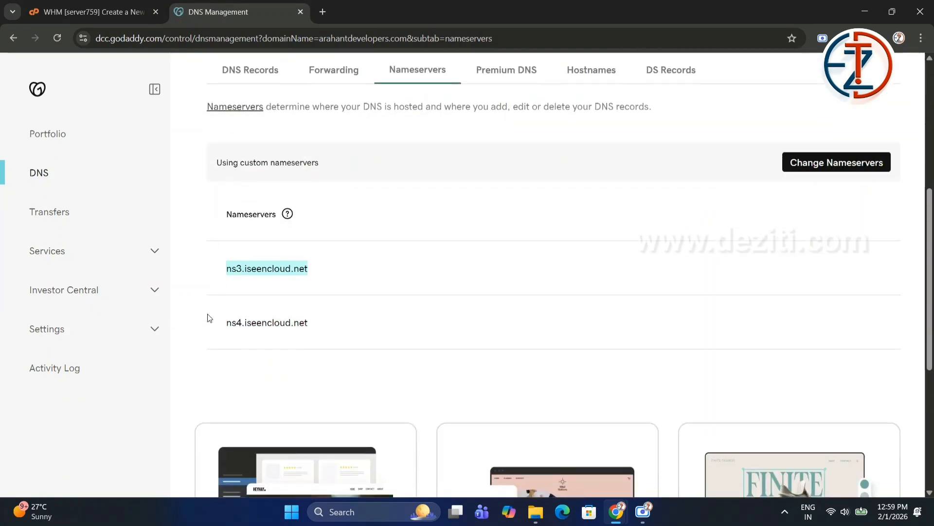
left_click_drag(226, 323, 313, 329)
left_click(314, 327)
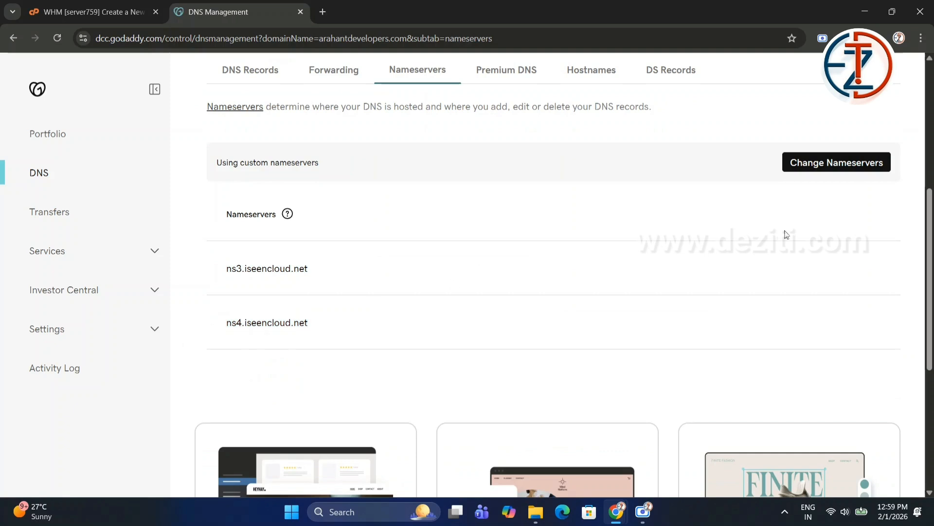
Try to save the nameservers ns3.iseencloud.net and ns4.iseencloud.net in the Edit nameservers dialog, then close it.
left_click(844, 162)
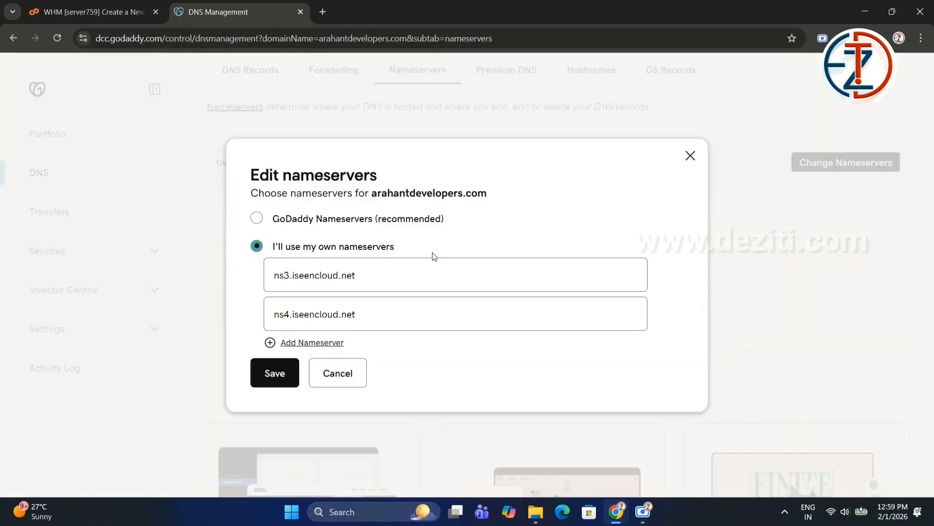
left_click(290, 275)
key("ctrl+a")
double_click(298, 308)
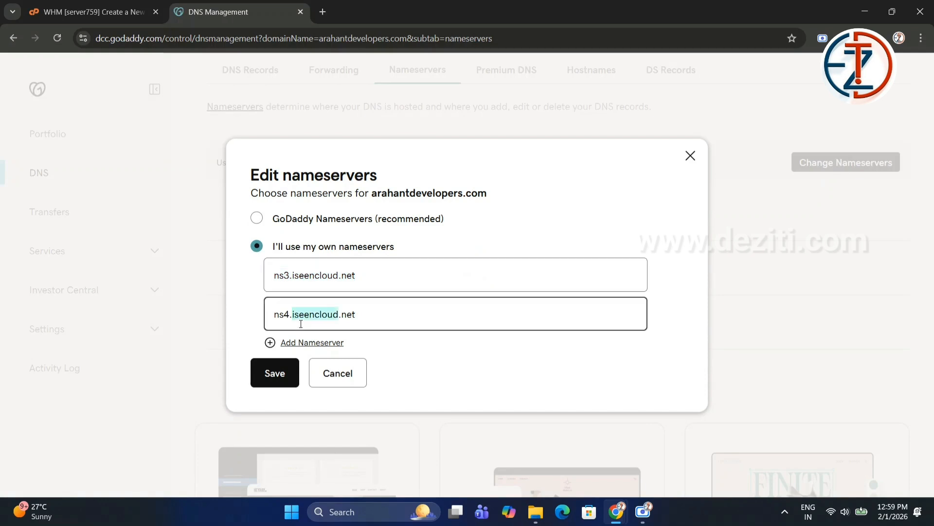
key("ctrl+a")
left_click(294, 382)
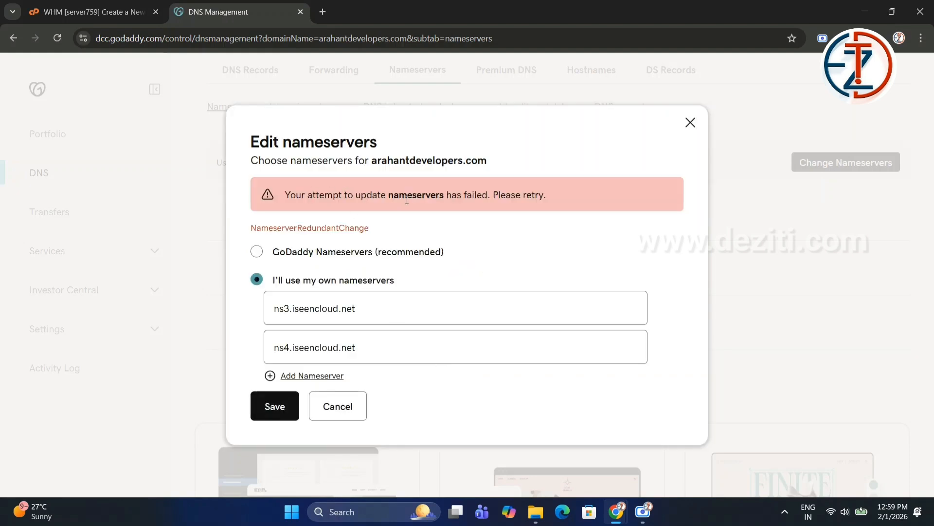
double_click(321, 314)
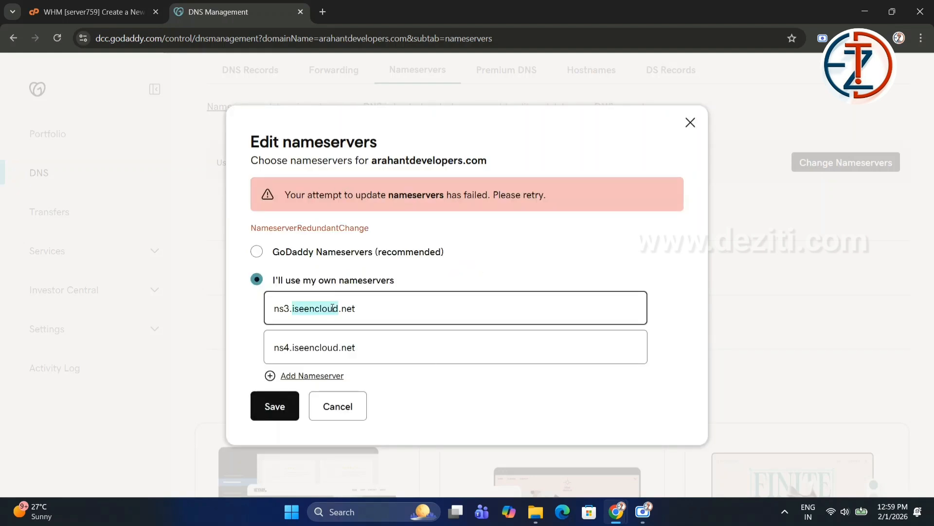
left_click(691, 123)
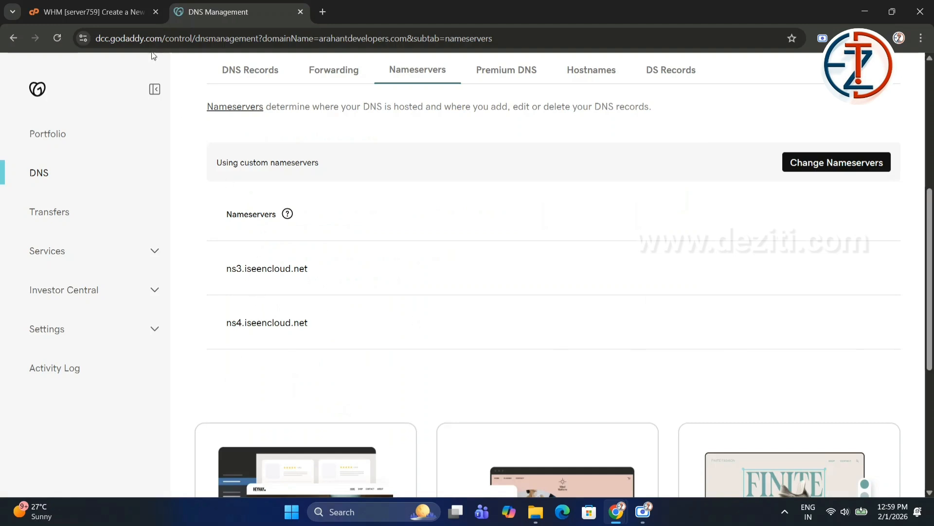
Open the new account's cPanel from WHM and close the DNS Management tab.
left_click(138, 4)
scroll(778, 263, "up", 5)
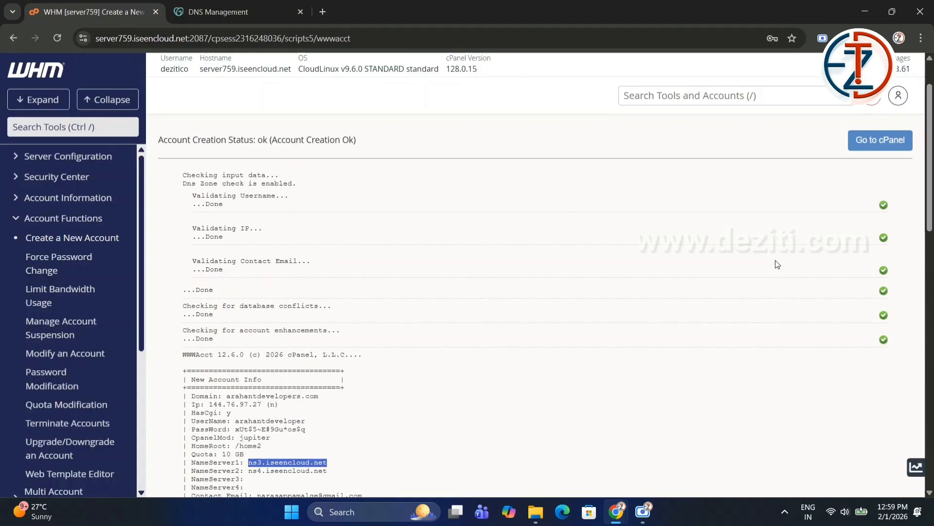
left_click(878, 197)
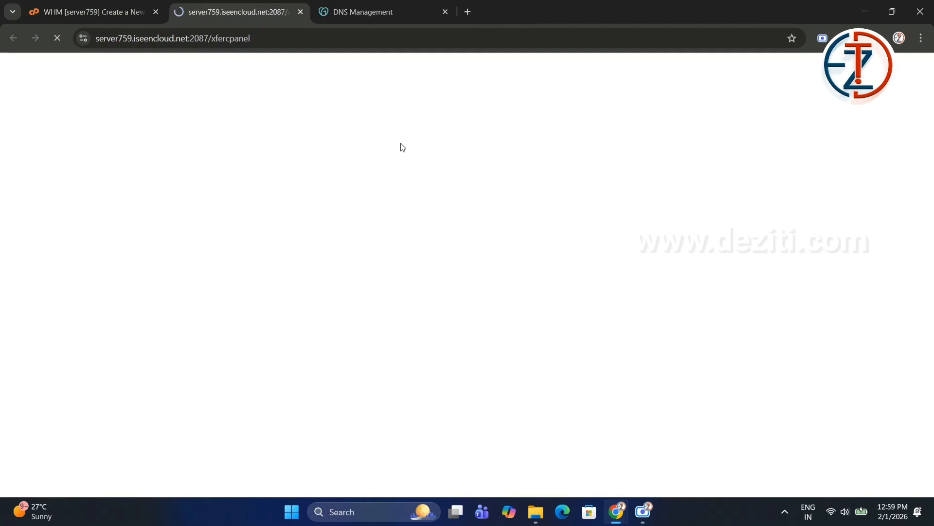
left_click(412, 9)
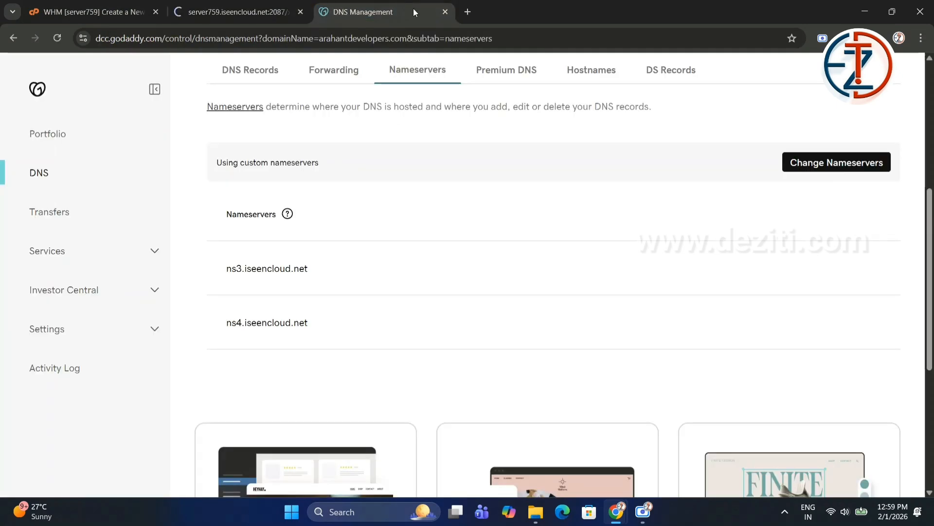
left_click(445, 12)
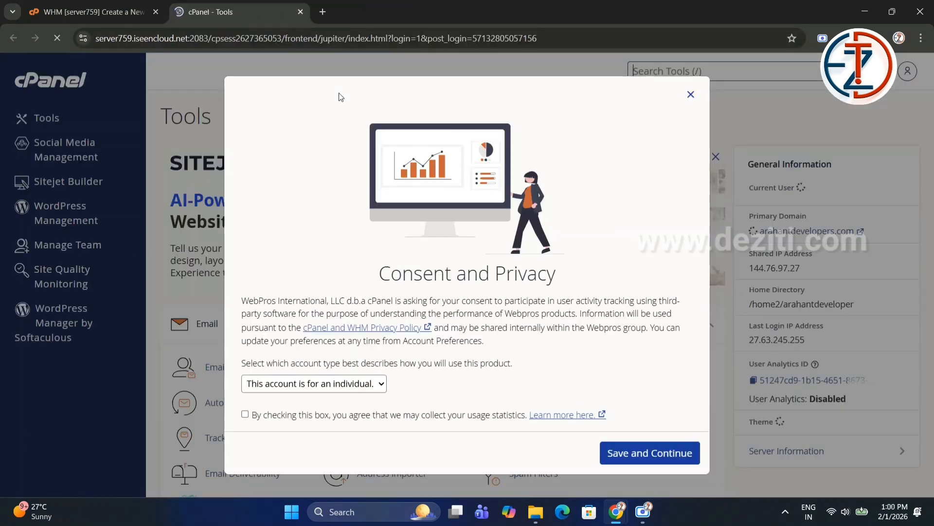
Agree to usage statistics collection in the cPanel consent dialog and save.
left_click(265, 419)
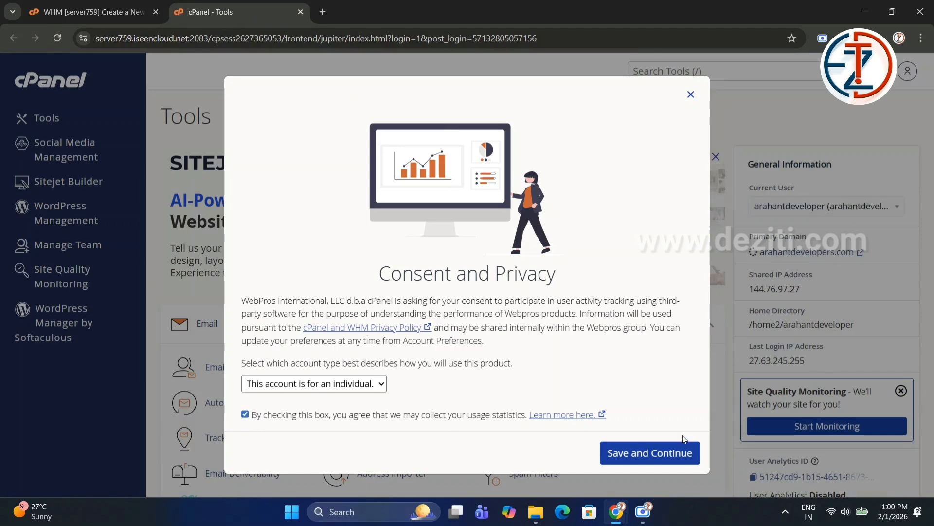
left_click(656, 458)
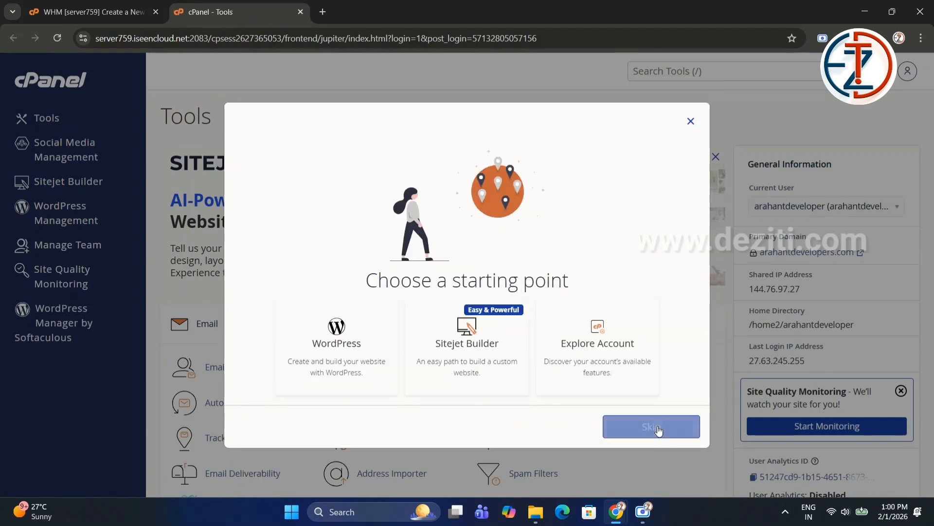
Skip the starting-point dialog and open the primary domain arahantdevelopers.com in a new tab.
left_click(657, 427)
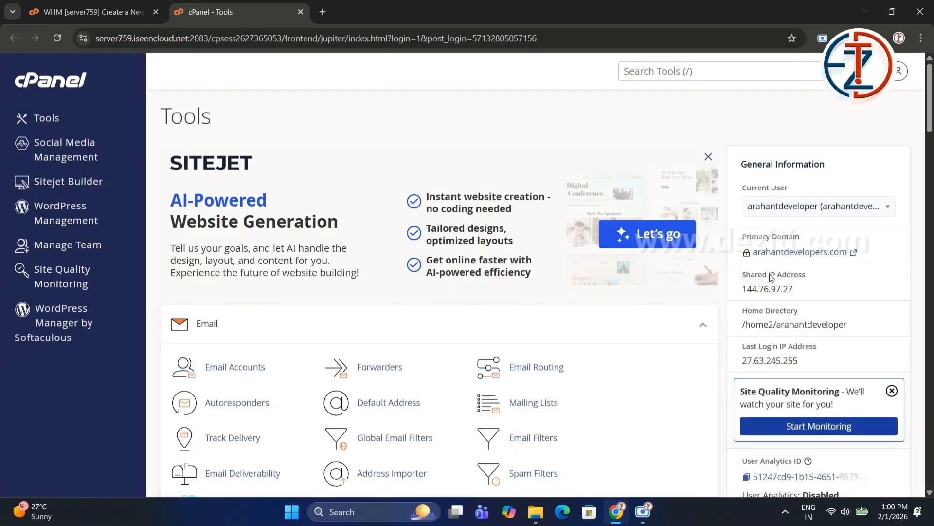
left_click(780, 253)
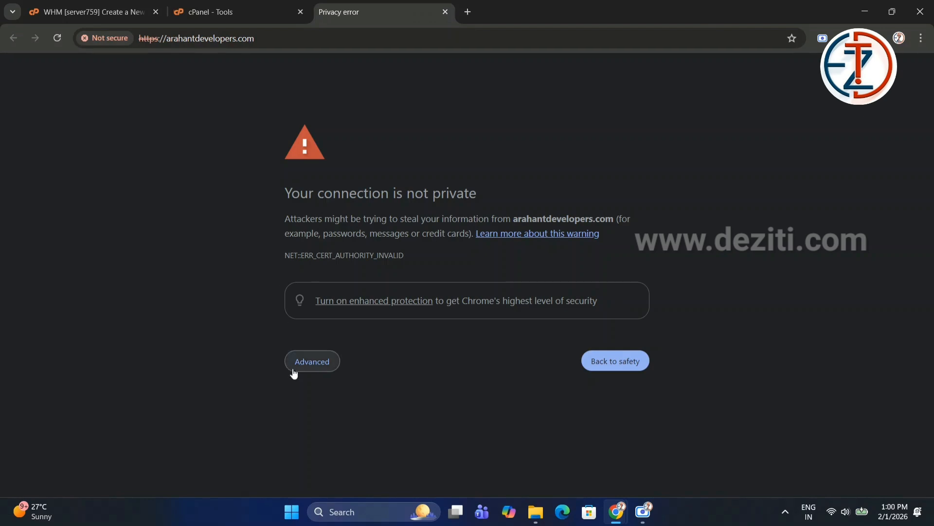
left_click(259, 10)
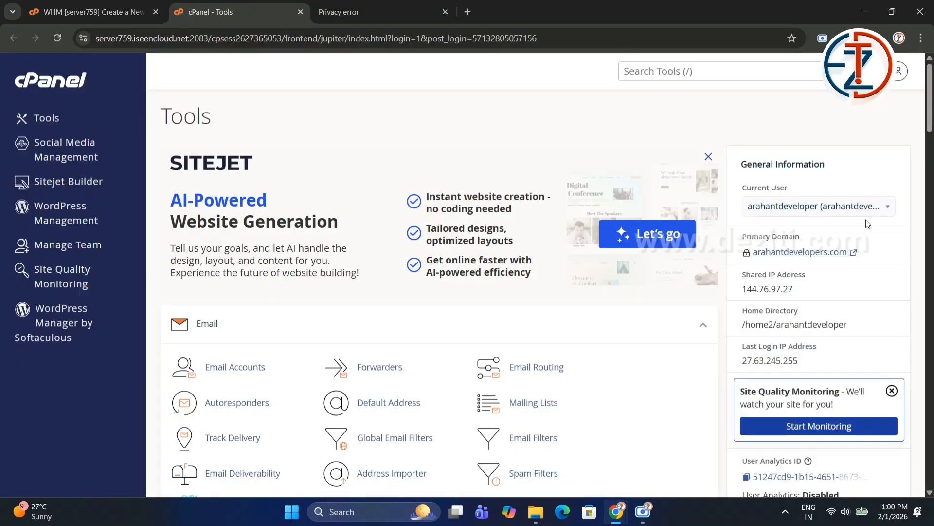
Issue a Let's Encrypt SSL certificate for arahantdevelopers.com including the mail and www aliases, using http-01 validation.
left_click(647, 64)
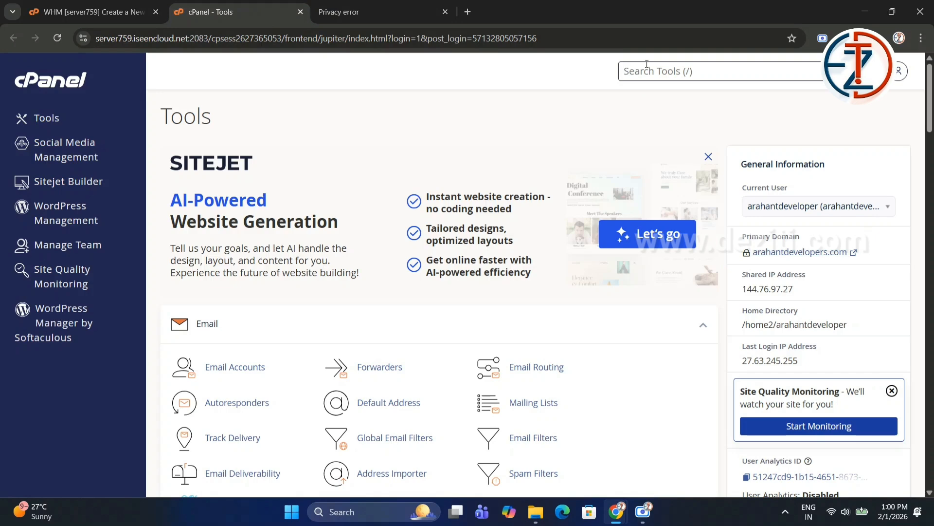
type("lets")
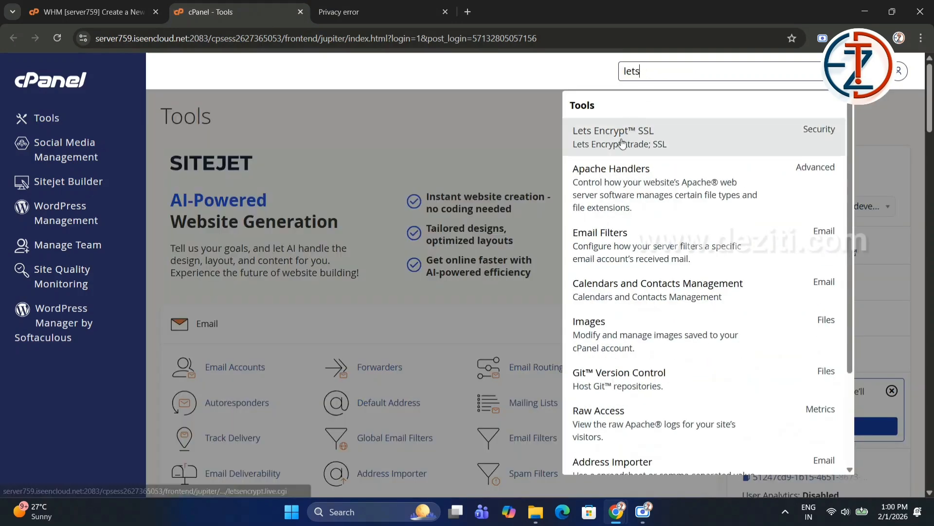
left_click(623, 142)
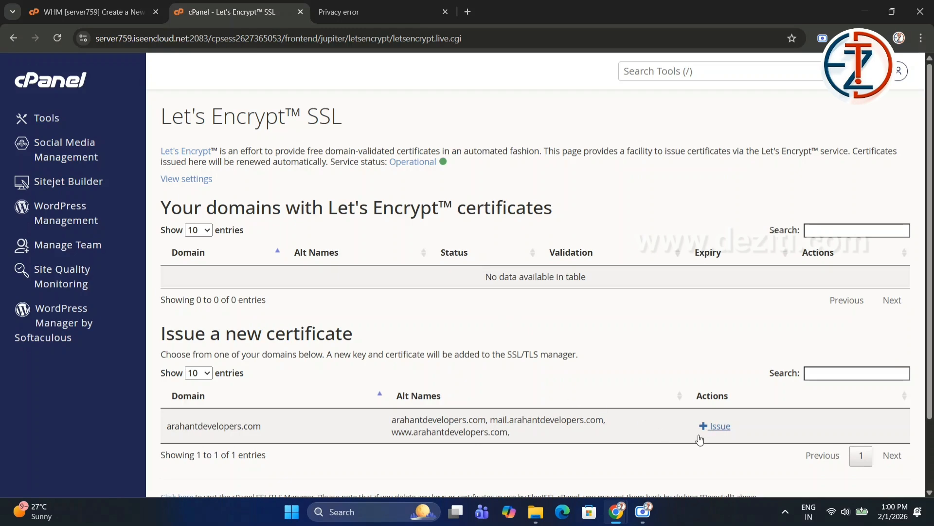
left_click(724, 427)
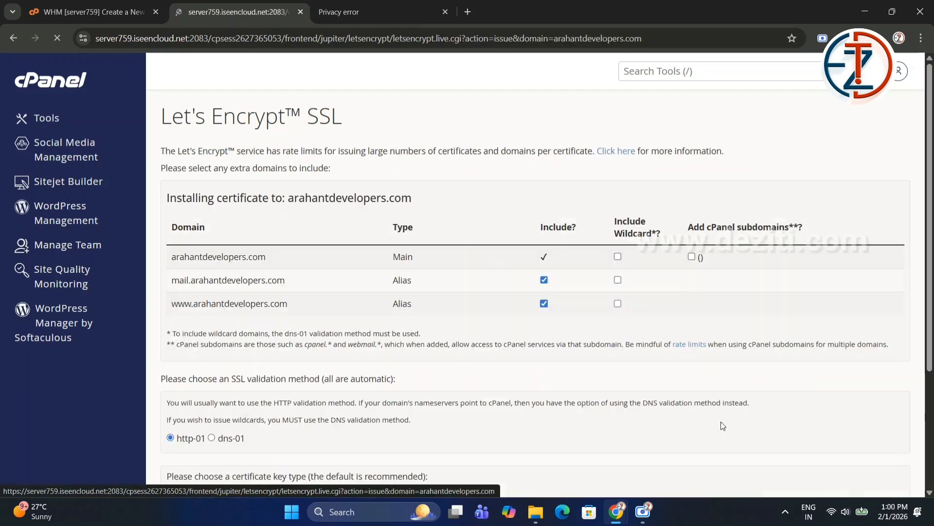
scroll(130, 316, "down", 3)
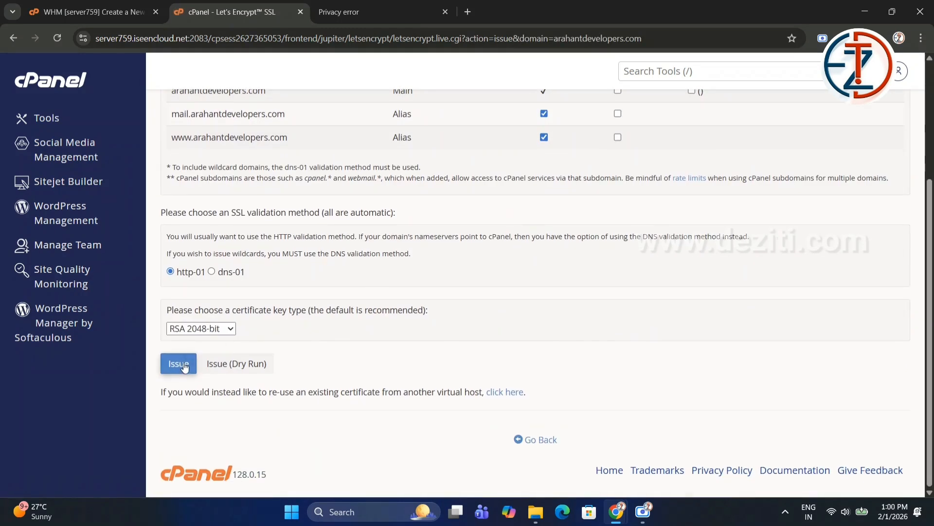
left_click(184, 368)
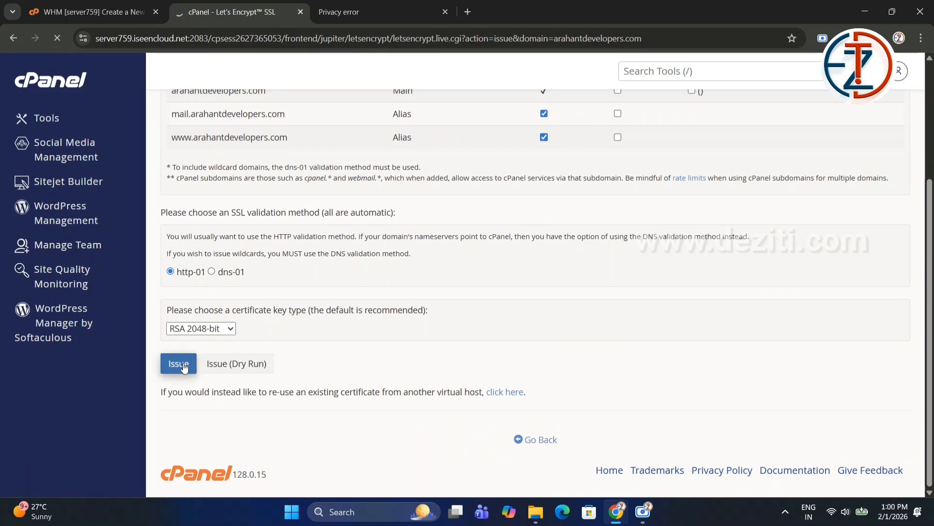
Close the privacy error tab and return to the Let's Encrypt certificate list.
left_click(430, 10)
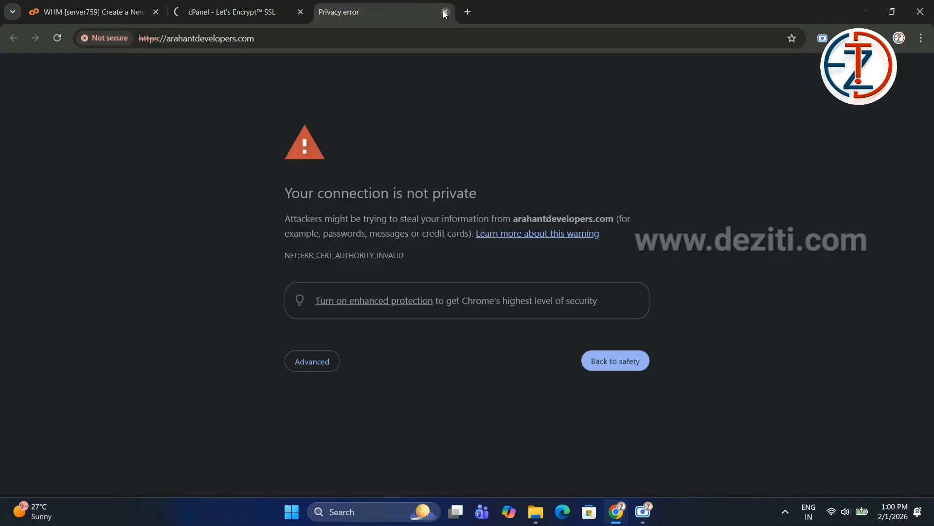
left_click(445, 12)
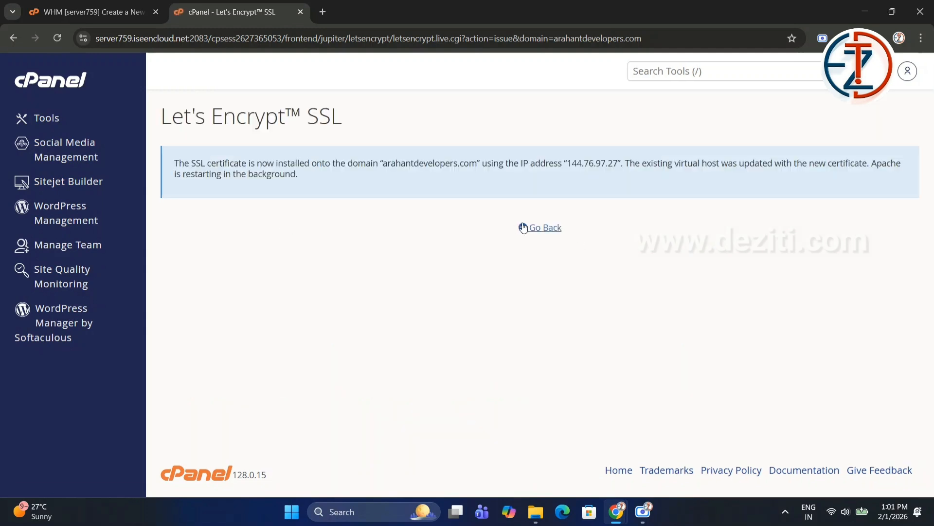
left_click(539, 233)
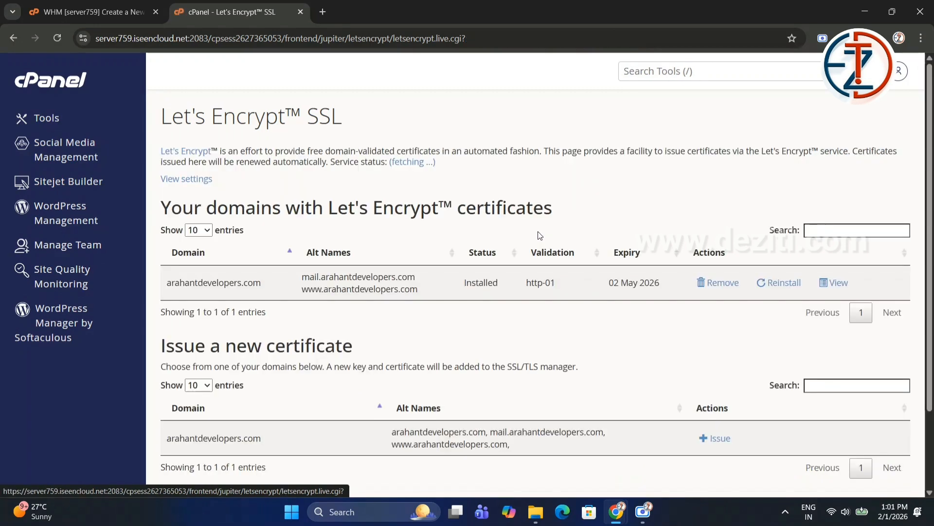
Go to the cPanel Tools home and open arahantdevelopers.com in a new tab.
left_click(63, 79)
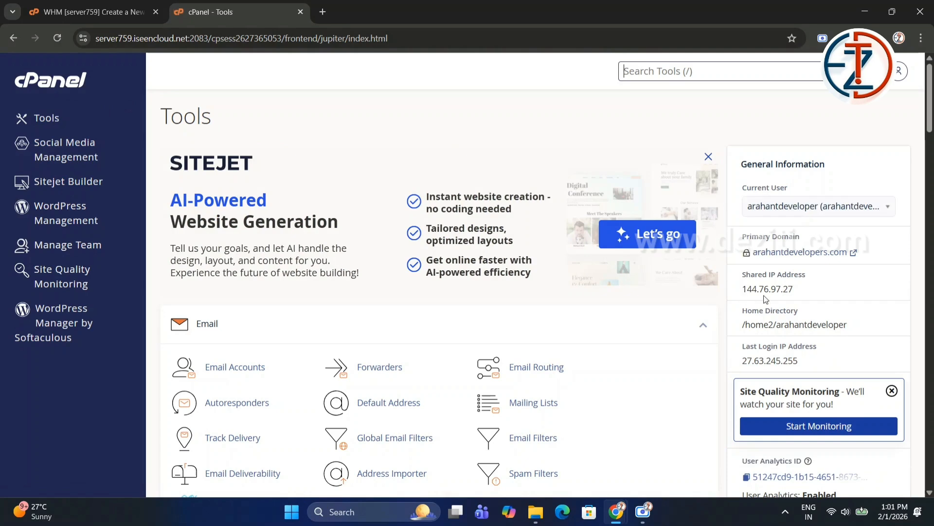
left_click(762, 254)
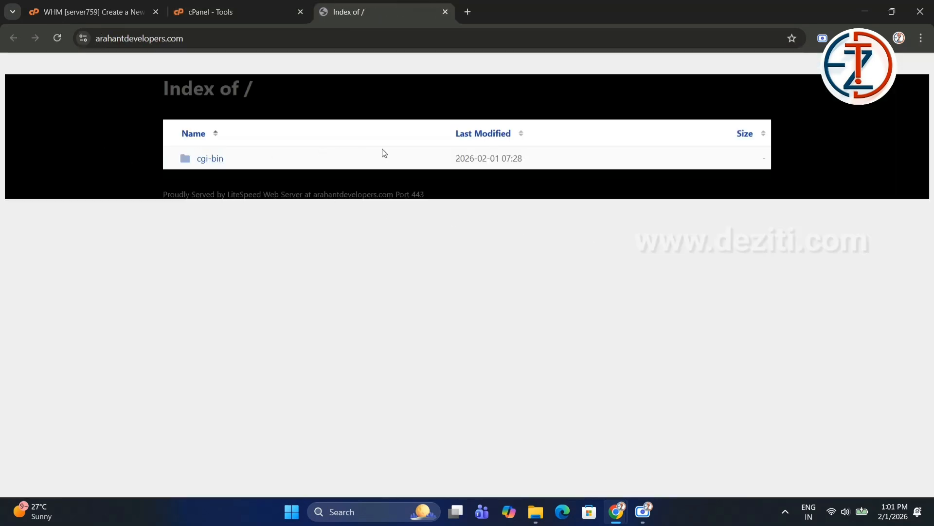
Return to cPanel and open the File Manager.
left_click(262, 6)
scroll(261, 302, "down", 5)
scroll(261, 303, "down", 2)
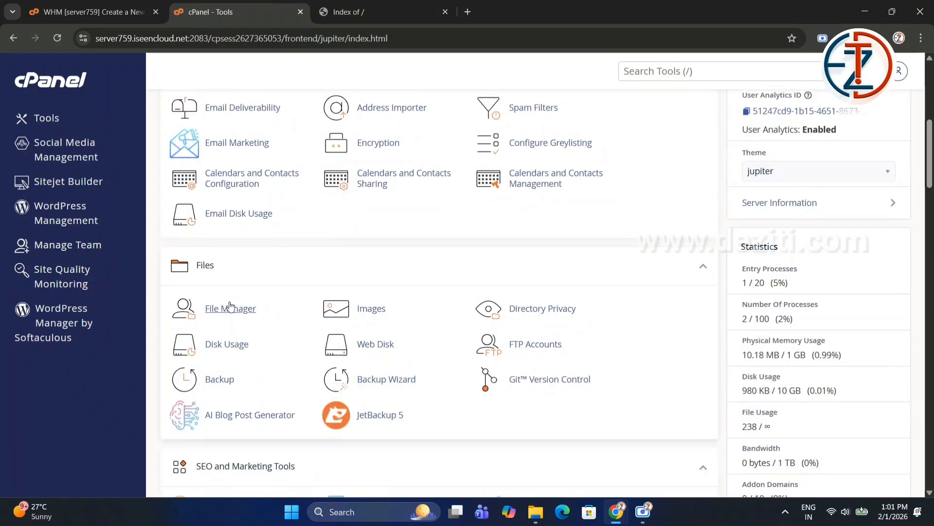
left_click(226, 306)
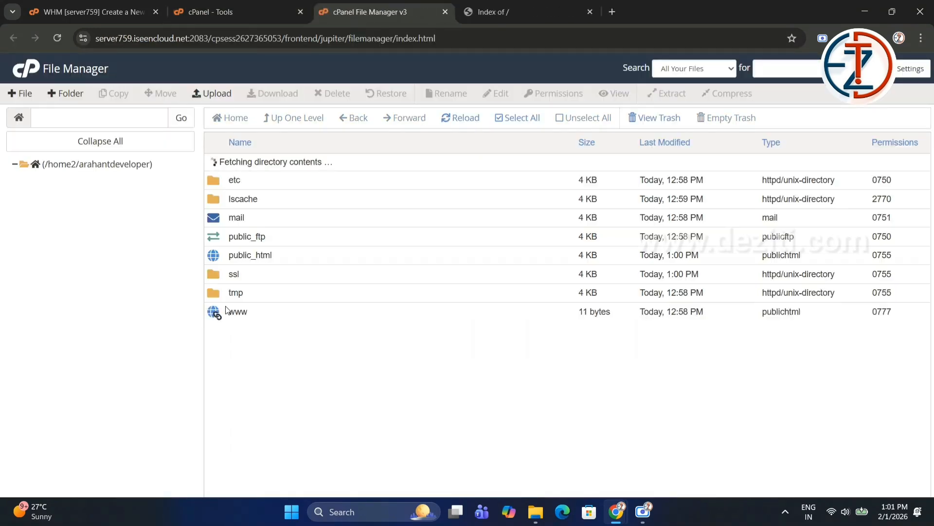
Permanently delete the cgi-bin folder inside public_html, skipping the trash.
left_click(62, 232)
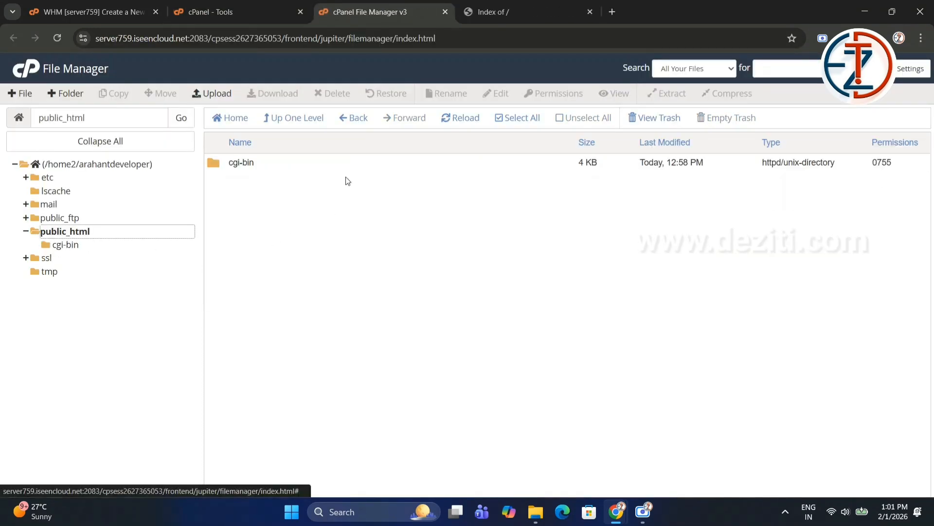
left_click(346, 168)
left_click(332, 93)
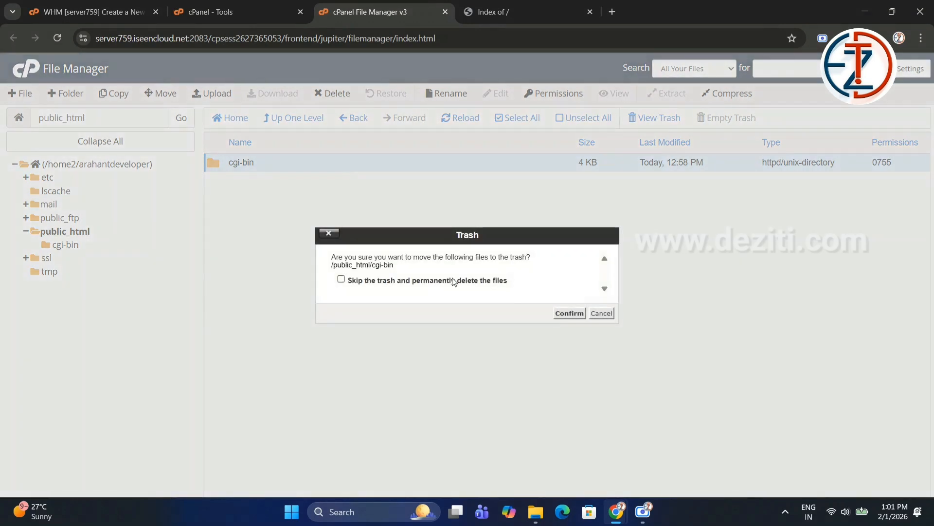
left_click(455, 281)
left_click(570, 314)
Reload the arahantdevelopers.com tab to check the site's directory listing.
left_click(505, 5)
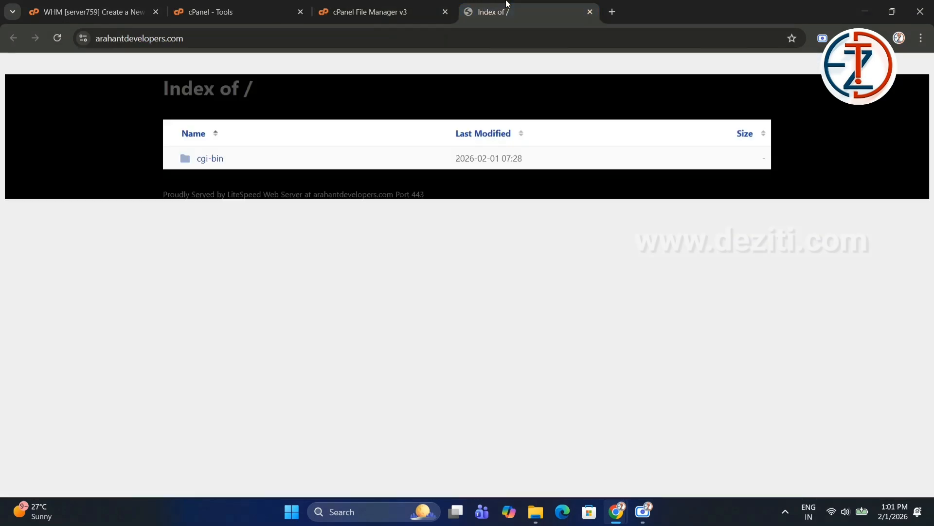
left_click(59, 39)
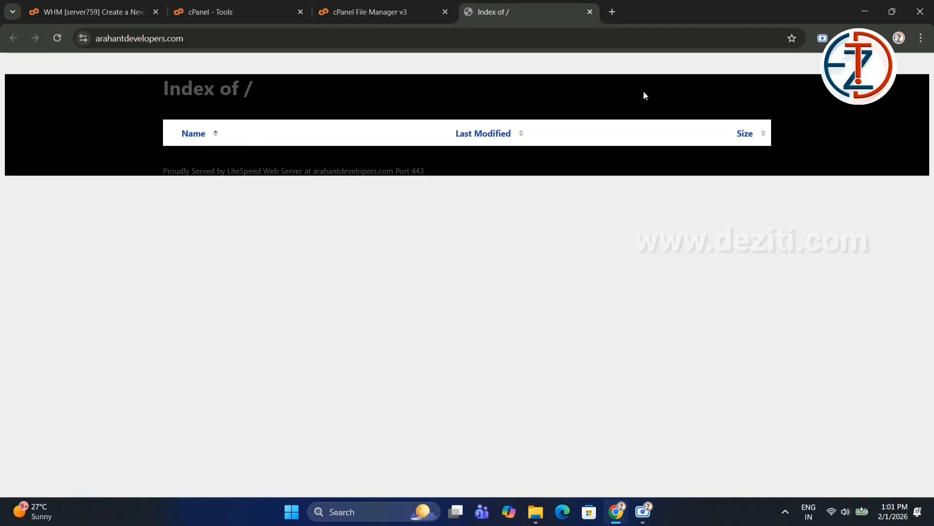
Close the File Manager tab and return to the cPanel tab.
left_click(402, 7)
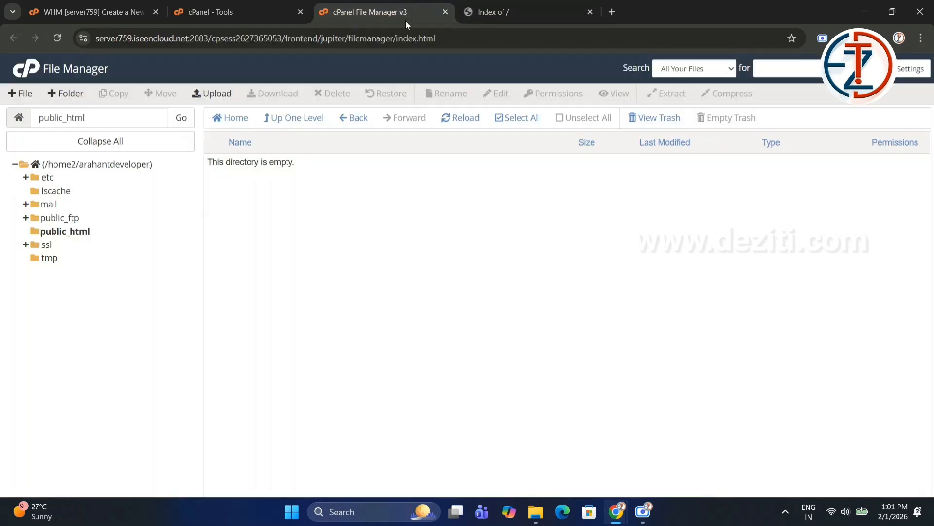
left_click(443, 11)
left_click(263, 10)
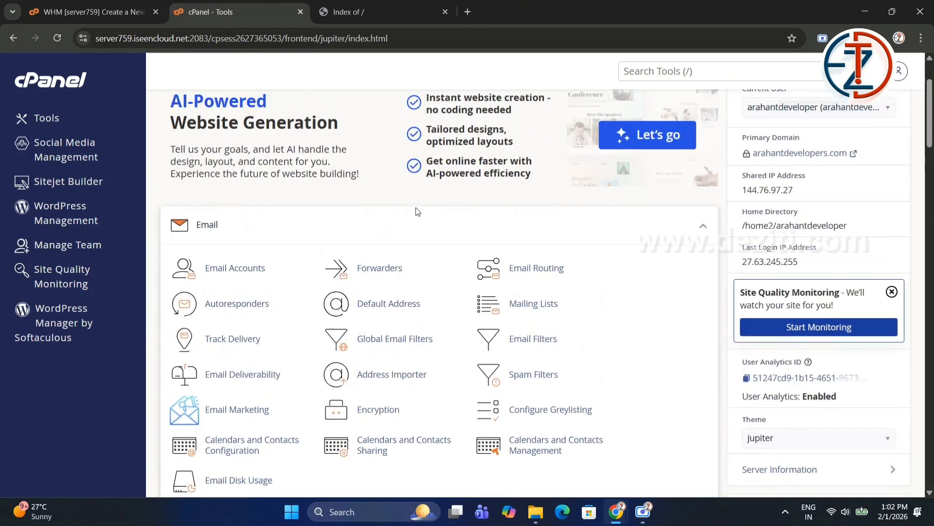
Open WordPress Manager by Softaculous, dismiss the featured plugins popup, and start a new WordPress install.
scroll(417, 211, "up", 2)
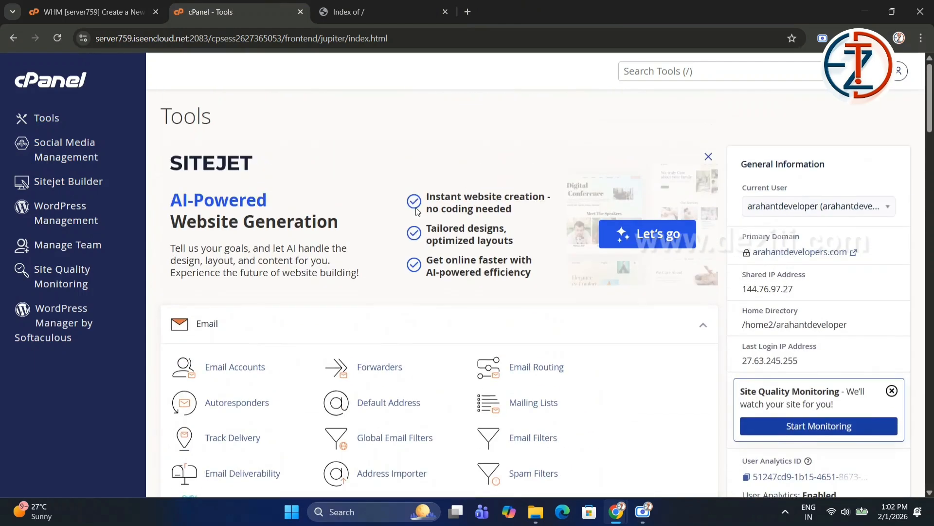
left_click(650, 74)
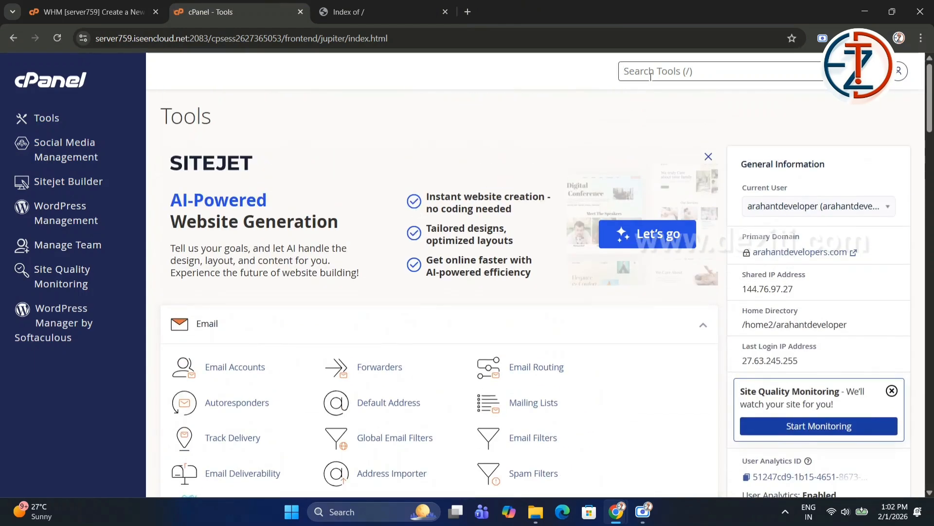
type("soft")
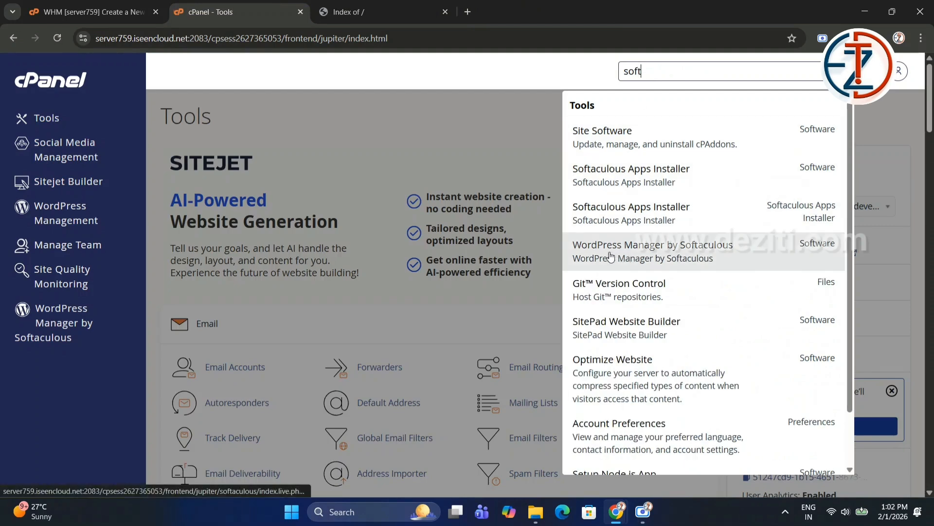
left_click(693, 256)
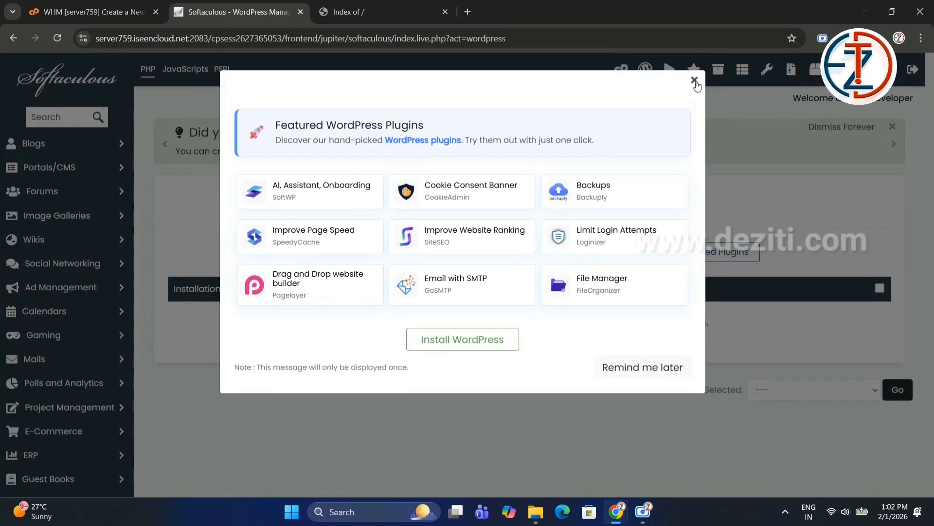
left_click(693, 81)
left_click(329, 256)
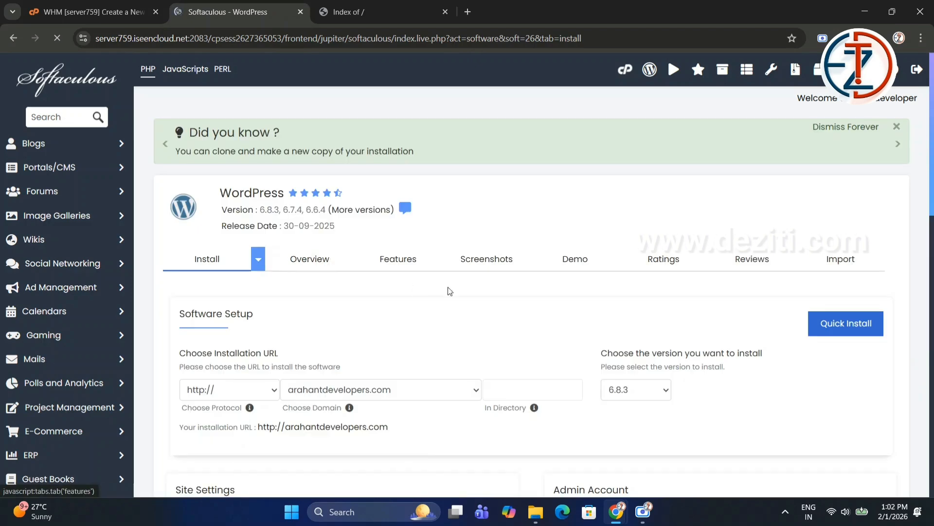
Generate a strong admin password and install WordPress on arahantdevelopers.com with the default site settings.
scroll(643, 354, "down", 5)
scroll(638, 346, "down", 2)
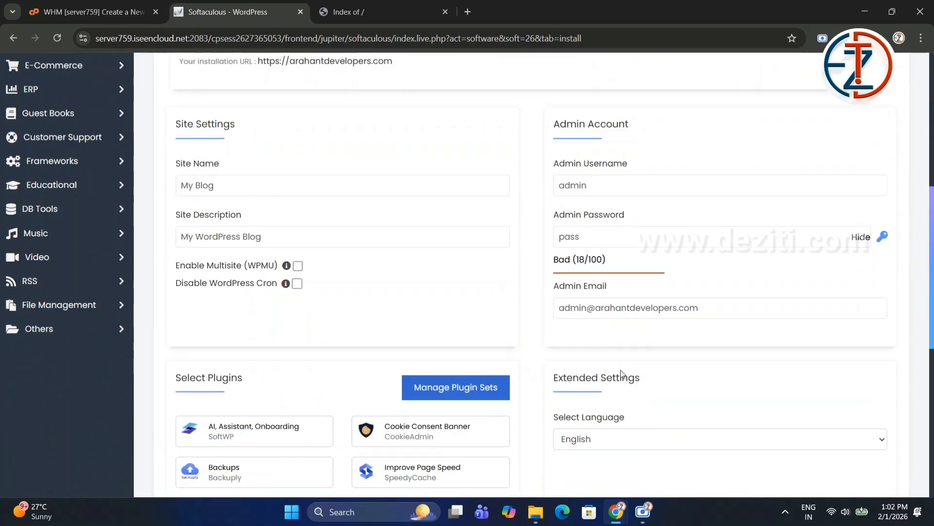
left_click(638, 315)
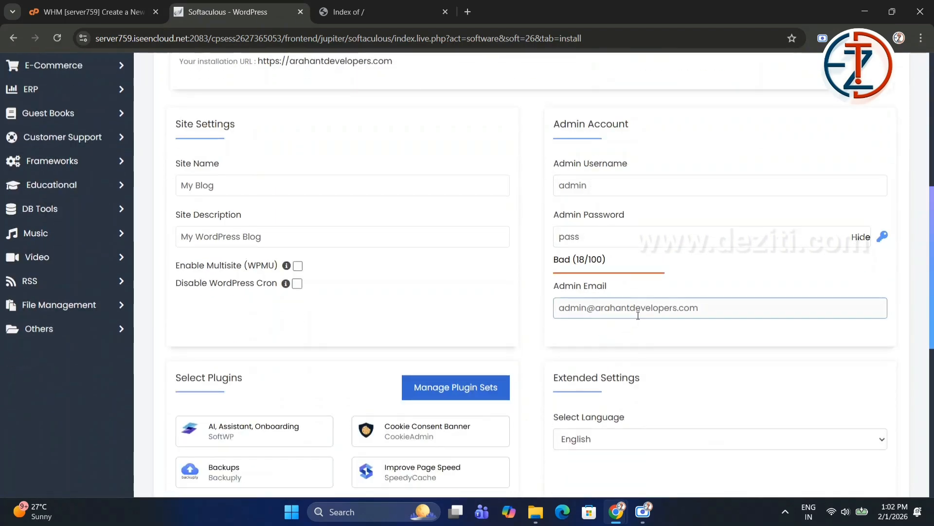
left_click(883, 237)
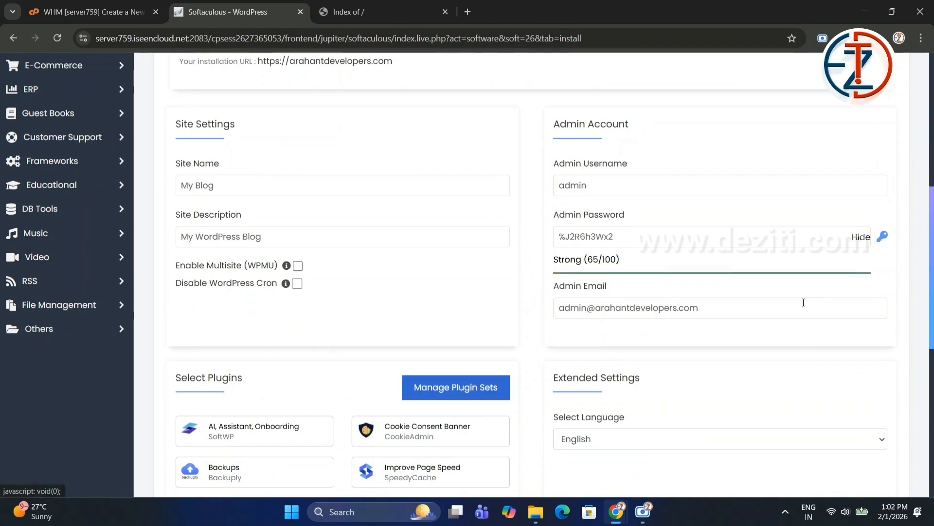
scroll(803, 304, "down", 6)
left_click(519, 331)
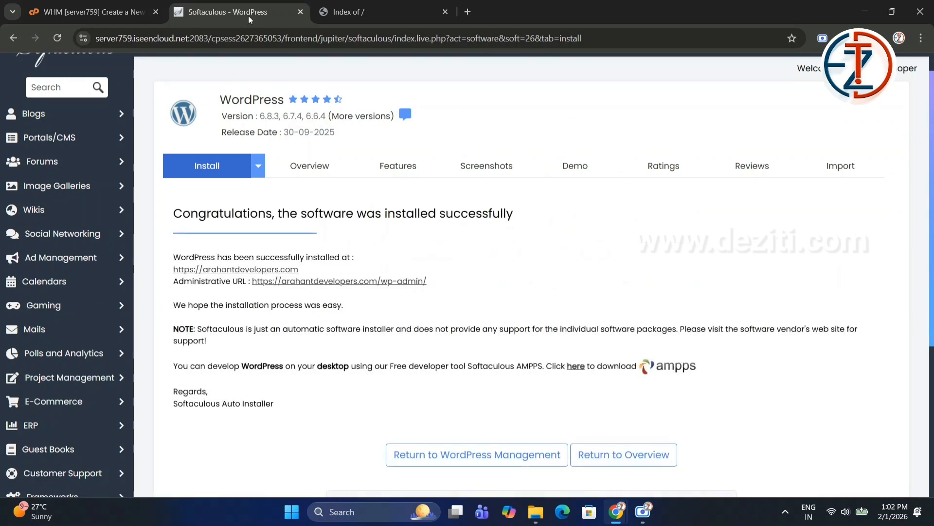
Reload arahantdevelopers.com in the other tab to check the new WordPress site.
left_click(366, 11)
left_click(57, 39)
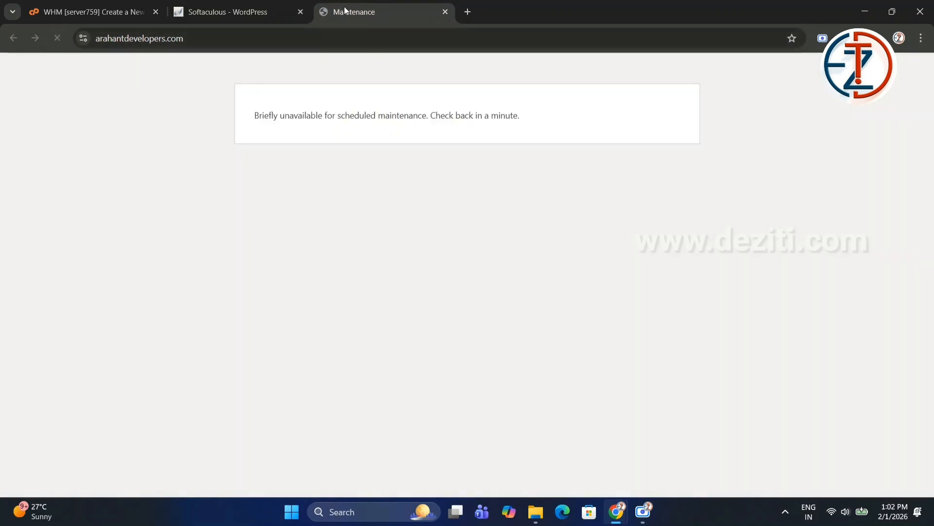
mouse_move(227, 3)
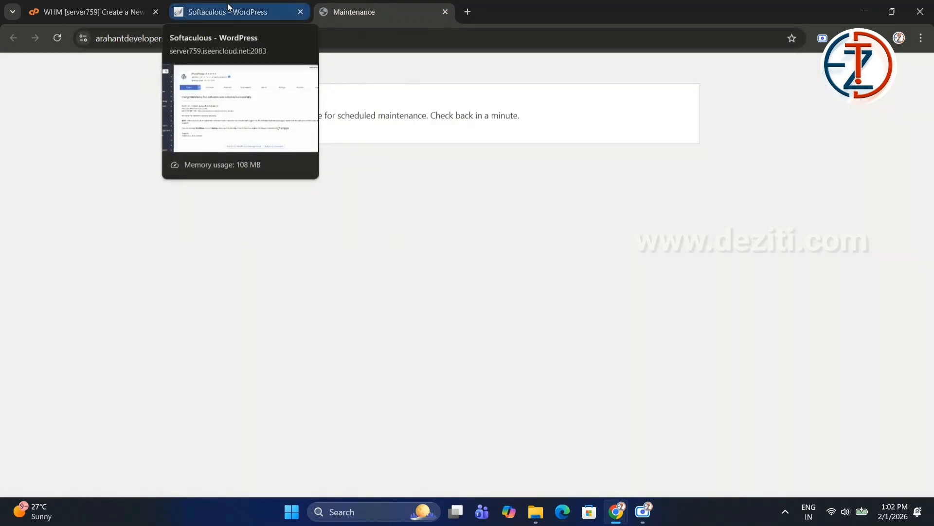
left_click(227, 3)
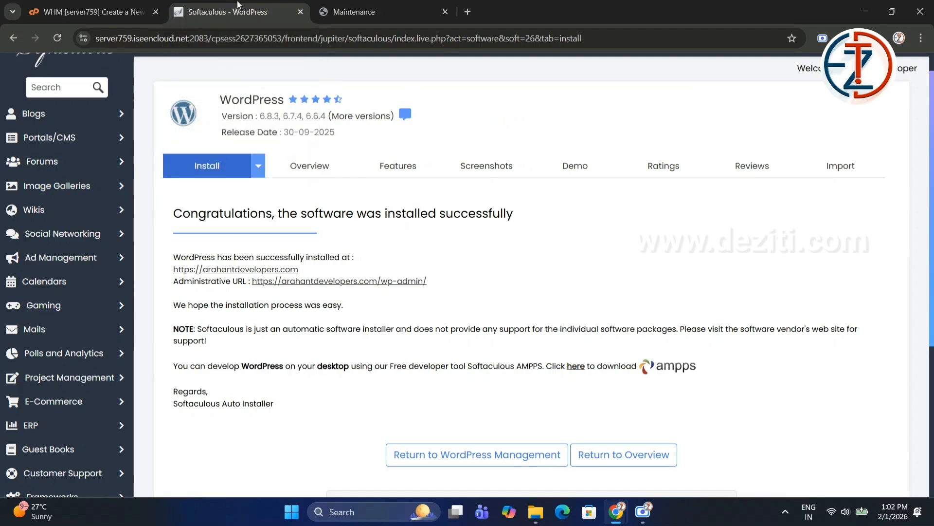
left_click(343, 3)
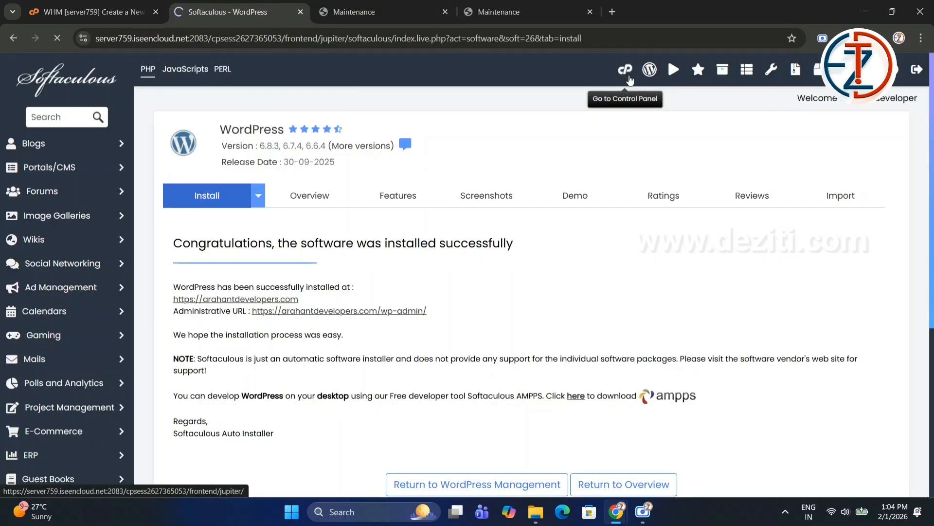
Open File Manager from cPanel and browse the public_html folder.
left_click(668, 57)
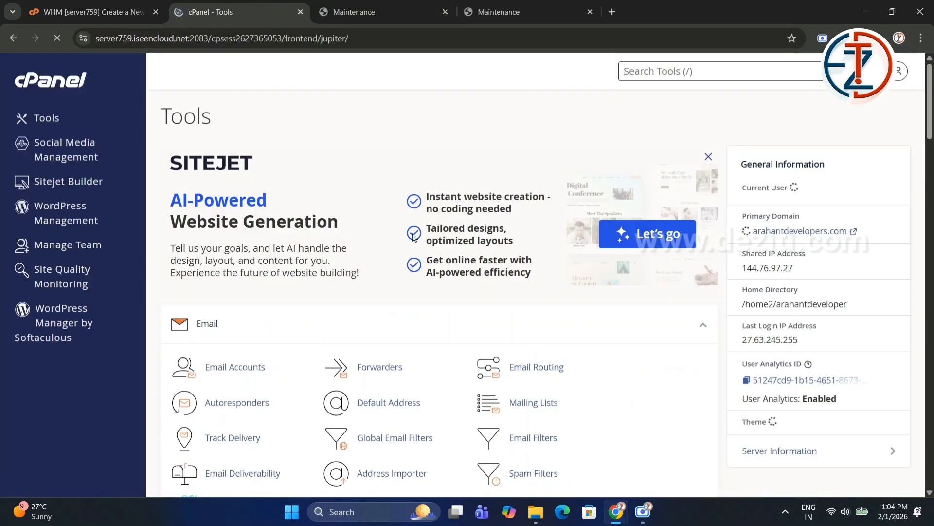
scroll(413, 236, "down", 8)
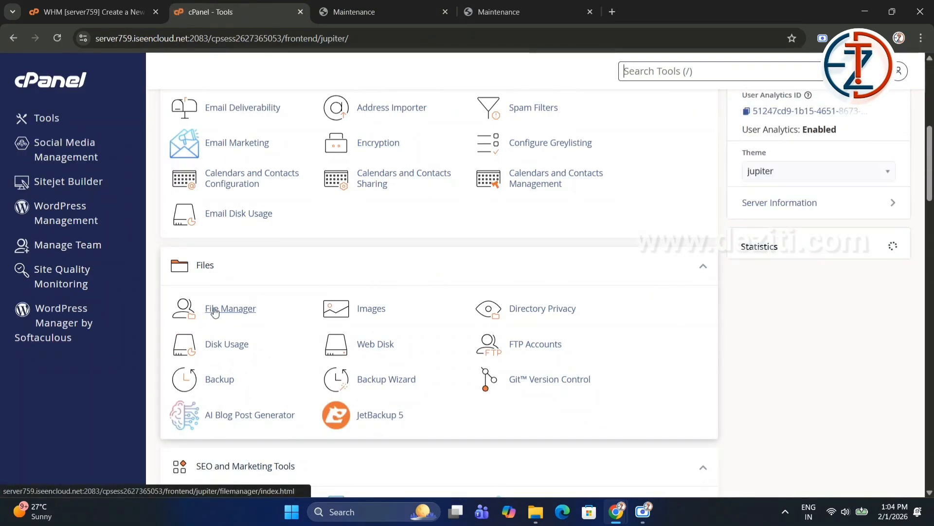
left_click(214, 310)
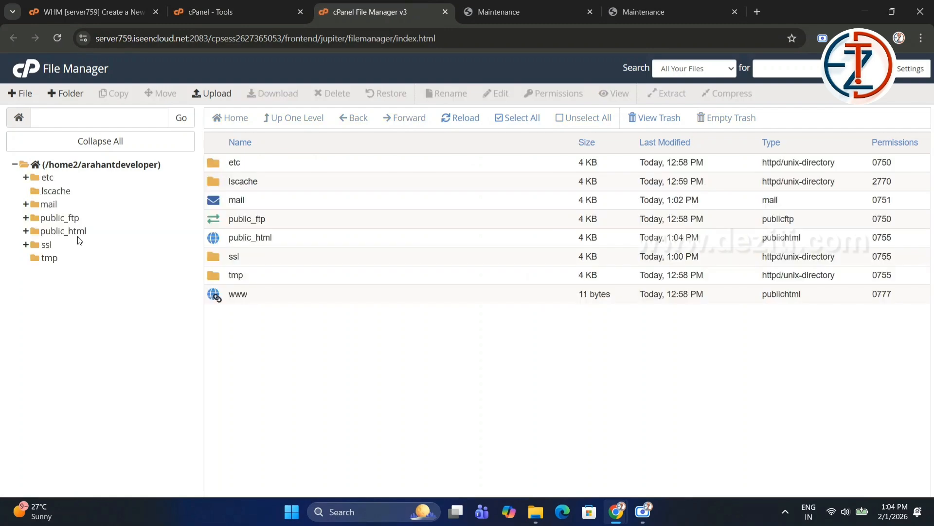
left_click(78, 236)
scroll(305, 316, "down", 2)
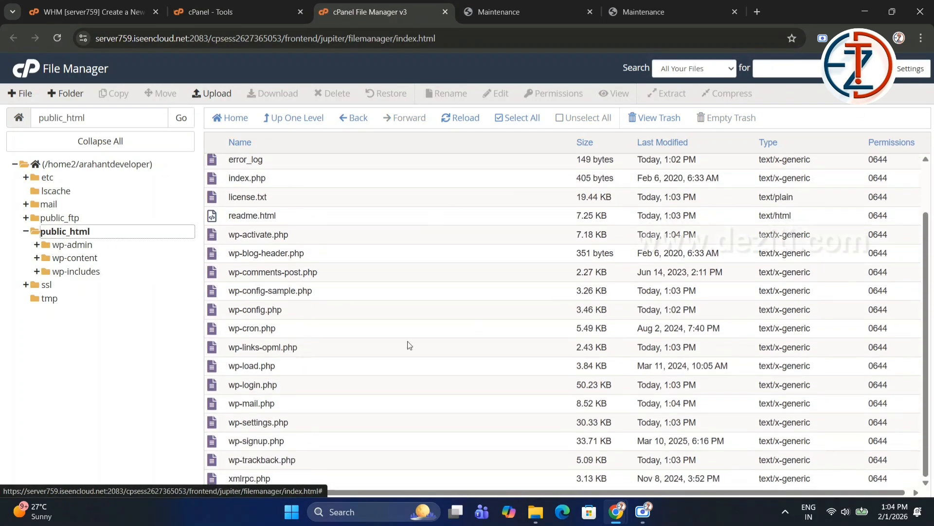
Enable Show Hidden Files (dotfiles) in File Manager preferences, save, and review the public_html contents.
scroll(411, 345, "up", 2)
left_click(909, 78)
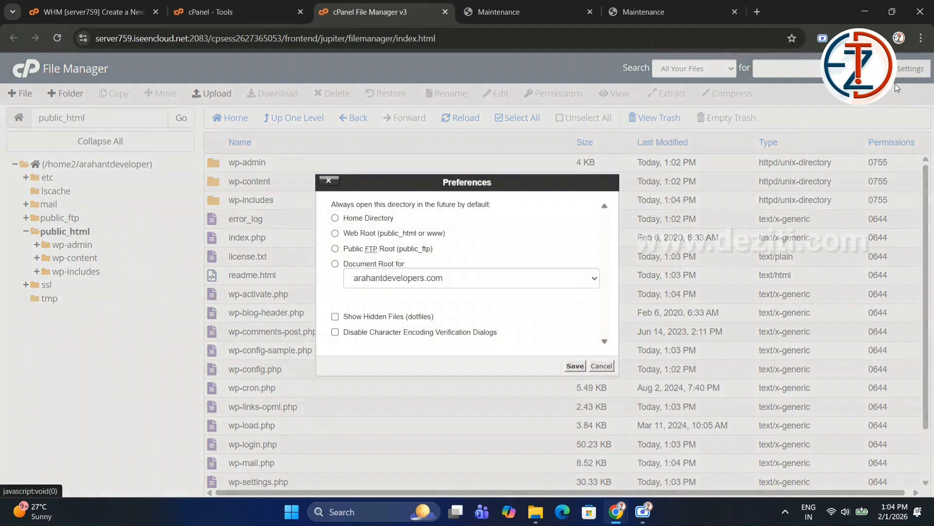
left_click(345, 317)
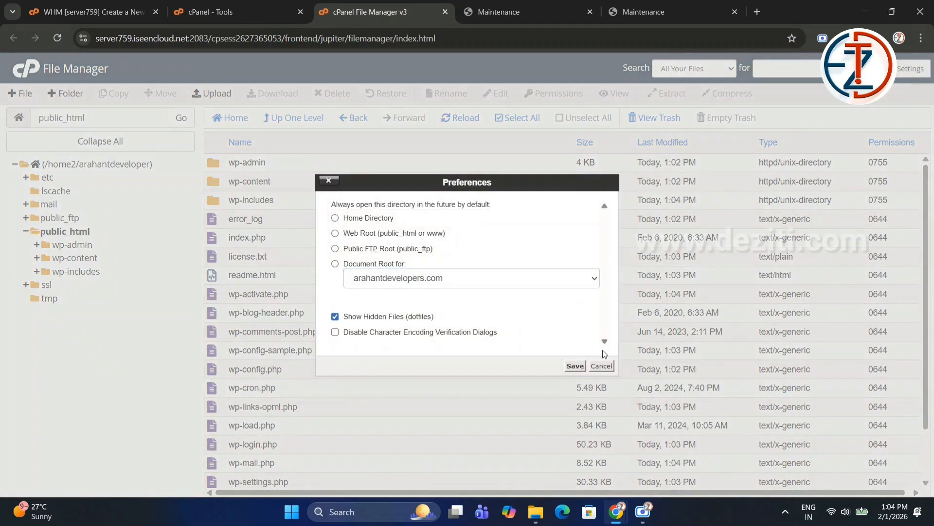
left_click(573, 366)
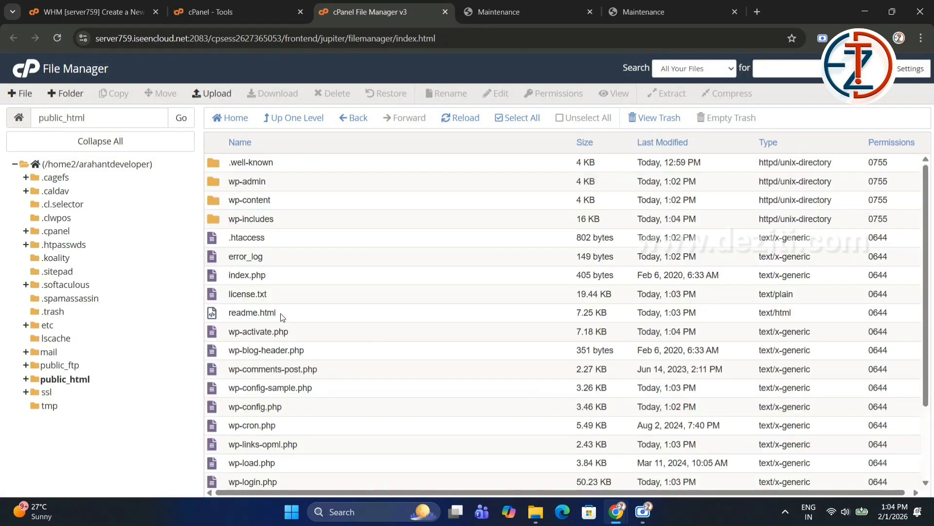
scroll(294, 357, "down", 2)
scroll(293, 356, "up", 2)
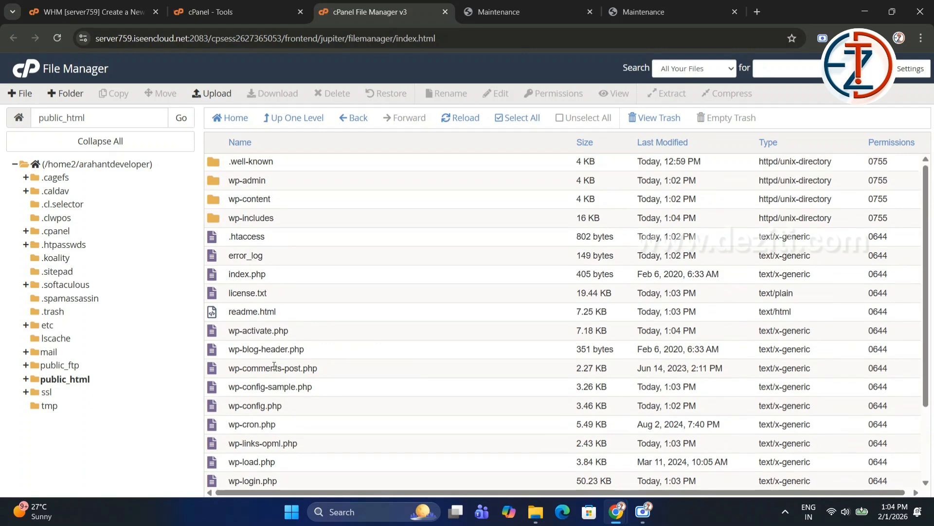
scroll(276, 375, "down", 2)
scroll(282, 316, "up", 2)
Reload the arahantdevelopers.com tab to check the WordPress homepage and close the duplicate site tab.
left_click(467, 10)
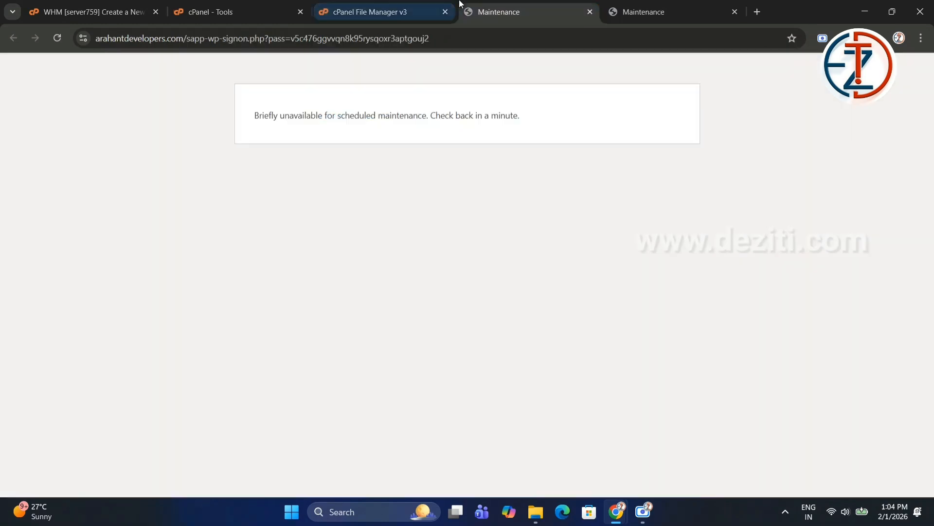
left_click(55, 37)
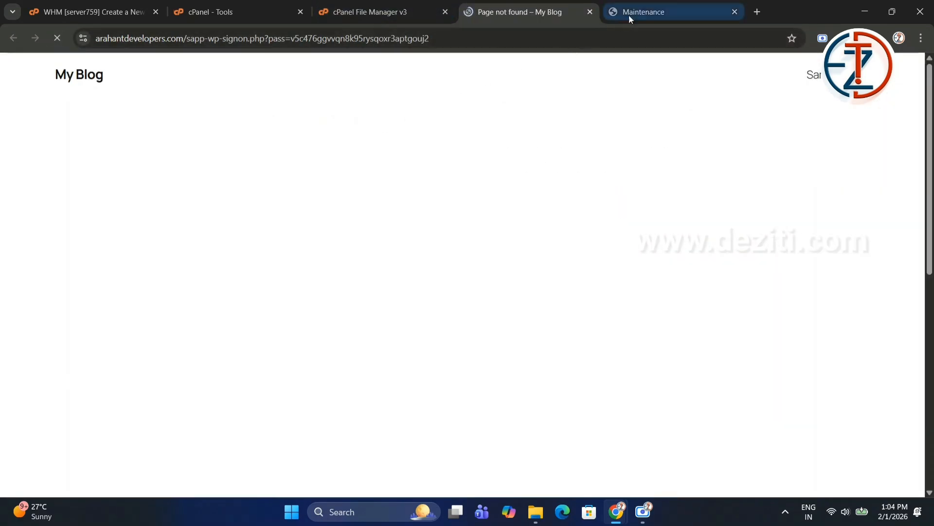
left_click(629, 13)
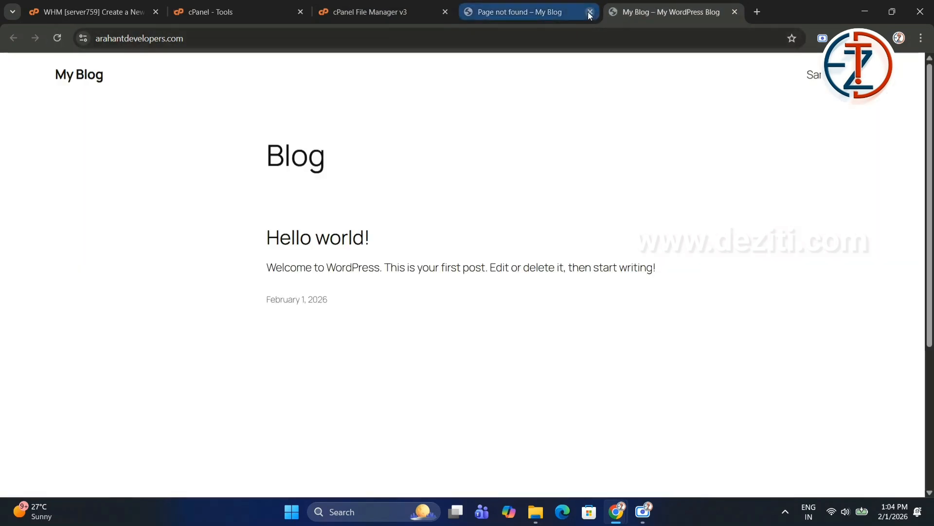
left_click(590, 11)
left_click(383, 6)
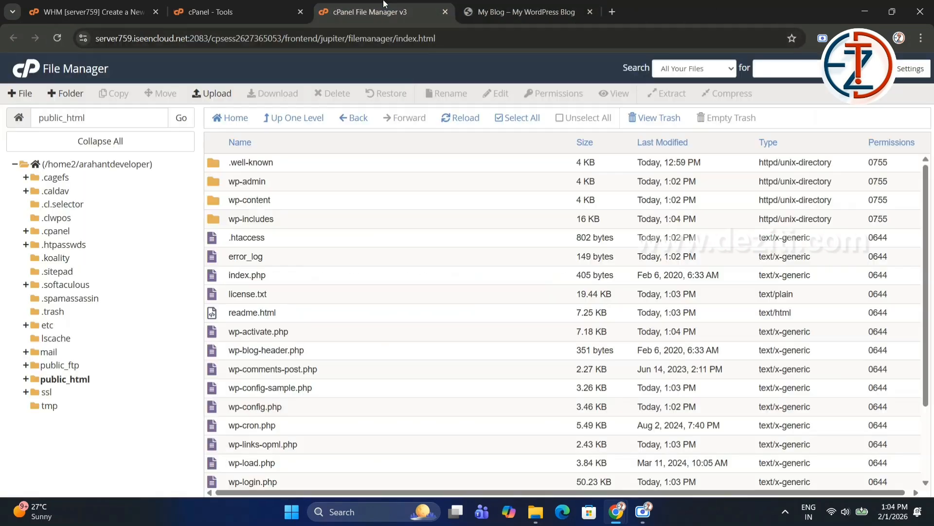
left_click(538, 13)
scroll(312, 323, "down", 5)
scroll(312, 323, "up", 5)
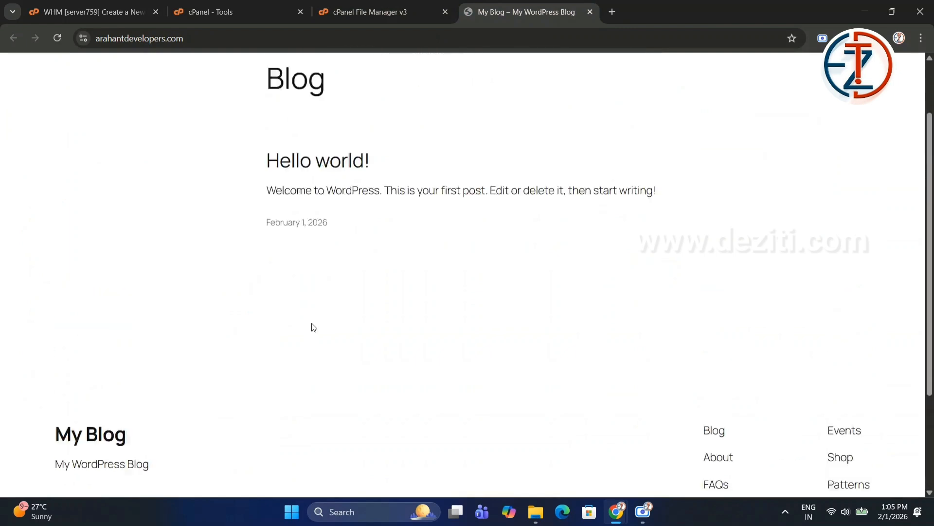
Go to arahantdevelopers.com/wp-admin to reach the WordPress login page.
left_click(268, 39)
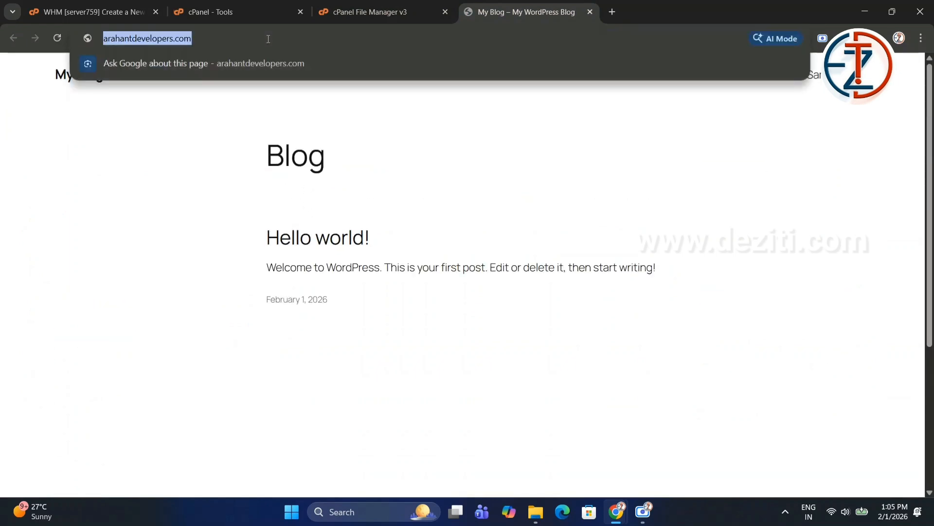
left_click(268, 39)
type("wp-adm")
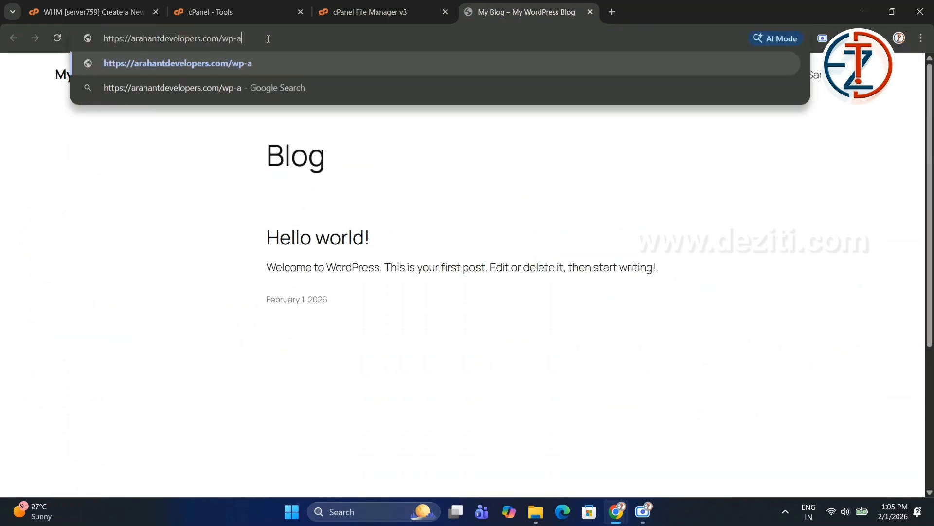
type("in")
key("Return")
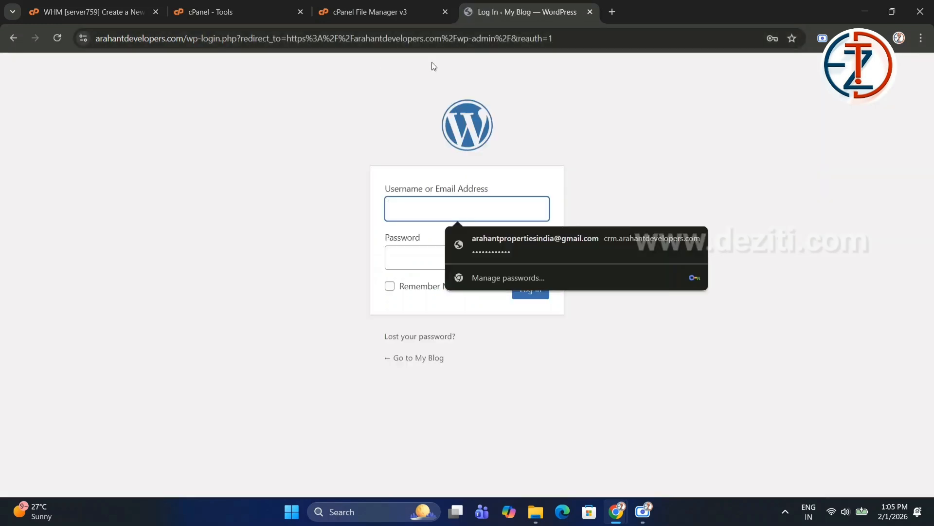
Close the File Manager and WordPress login tabs and return to cPanel.
left_click(412, 8)
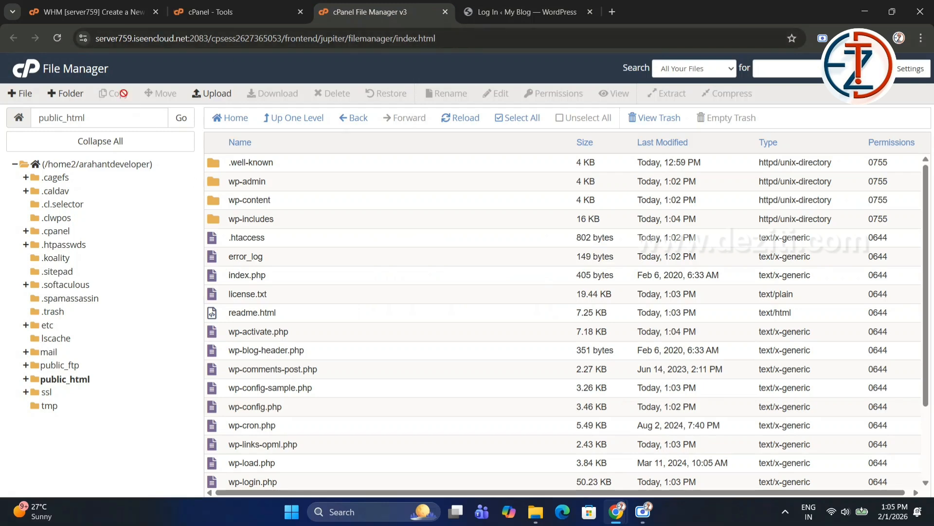
left_click(465, 12)
left_click(445, 11)
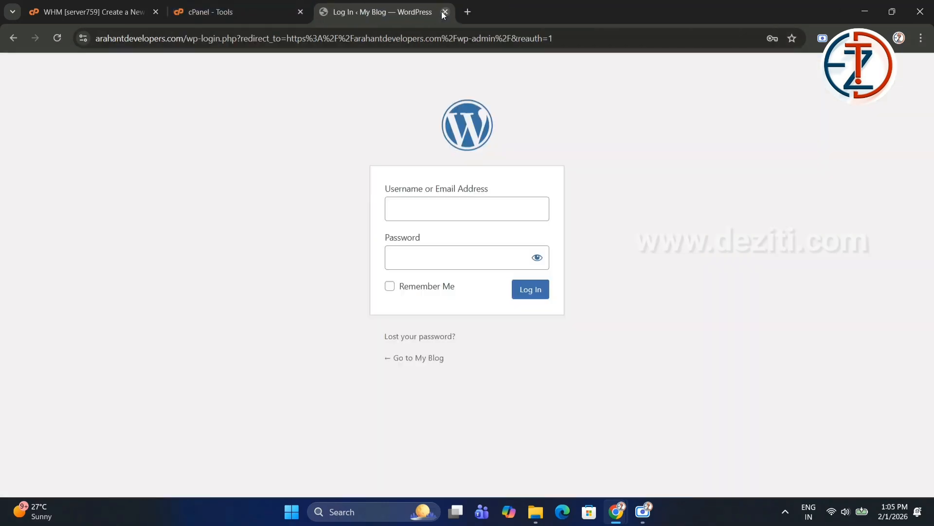
left_click(445, 12)
scroll(610, 234, "up", 3)
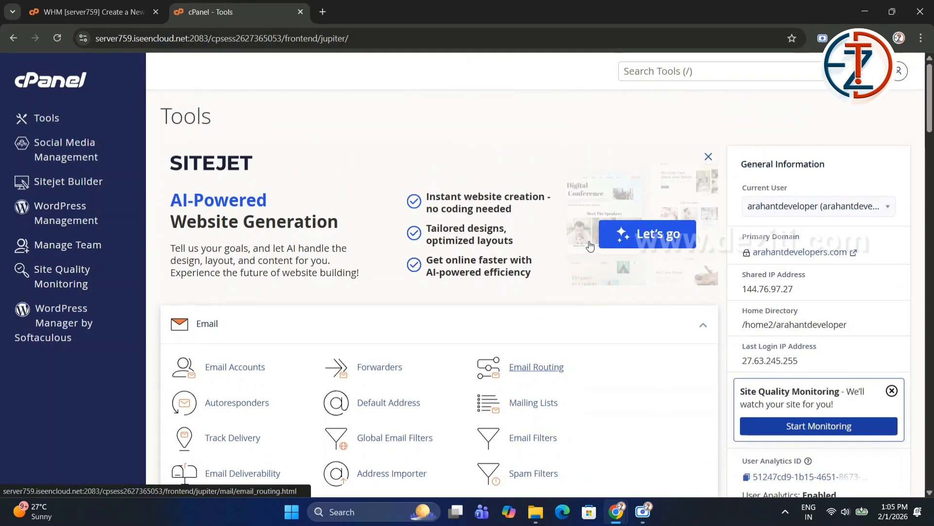
Search cPanel tools for "soft", open WordPress Manager by Softaculous, and log in to the arahantdevelopers.com dashboard.
left_click(667, 70)
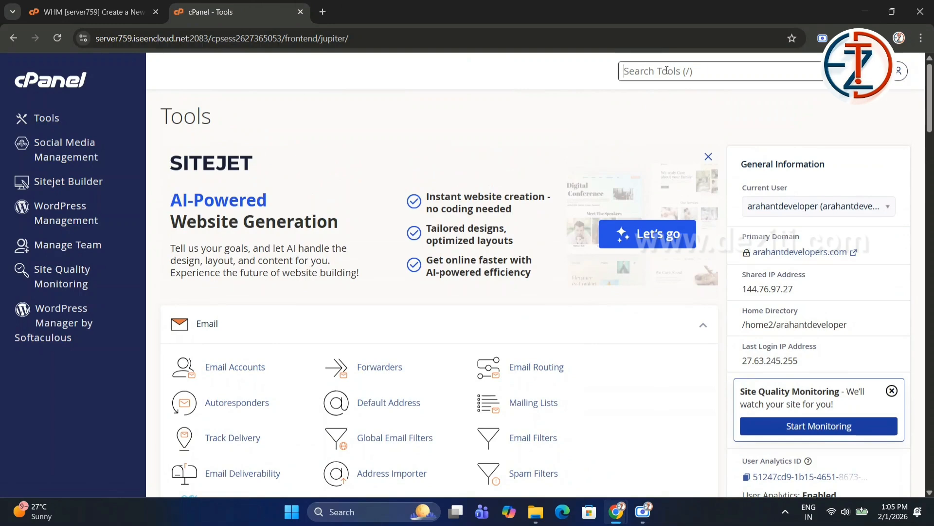
type("soft")
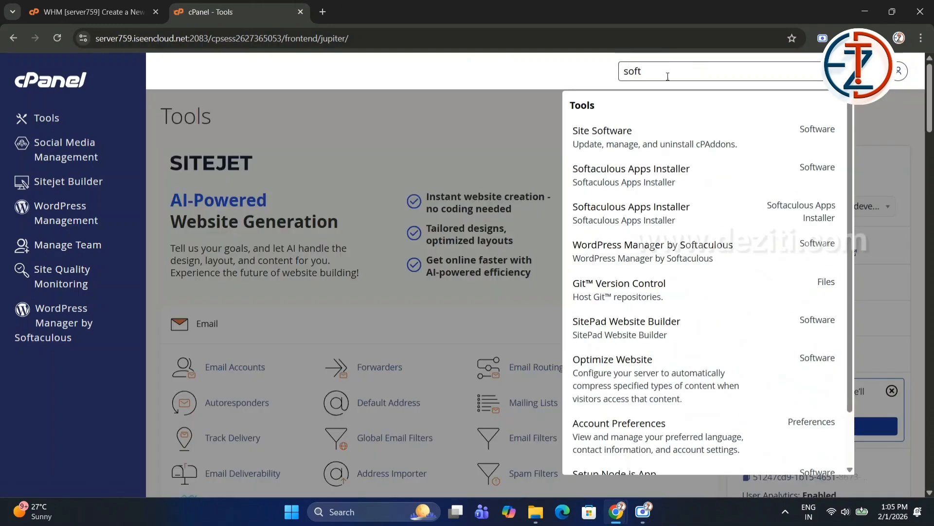
left_click(663, 250)
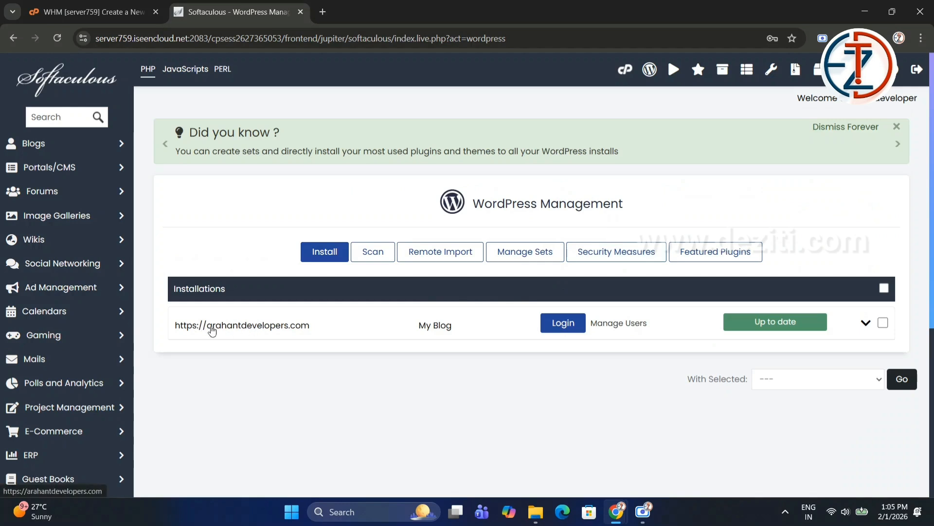
left_click(567, 323)
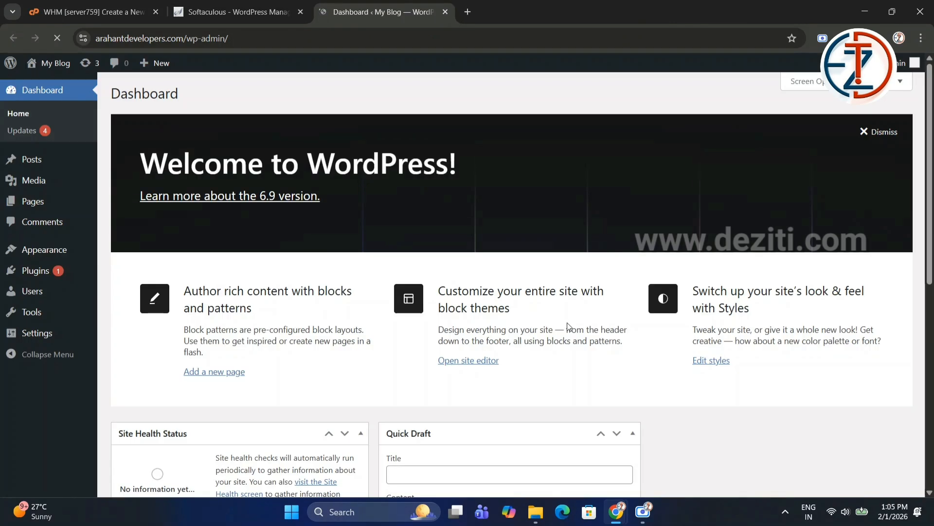
Open the site from the WordPress dashboard in a new tab and switch to it.
mouse_move(86, 308)
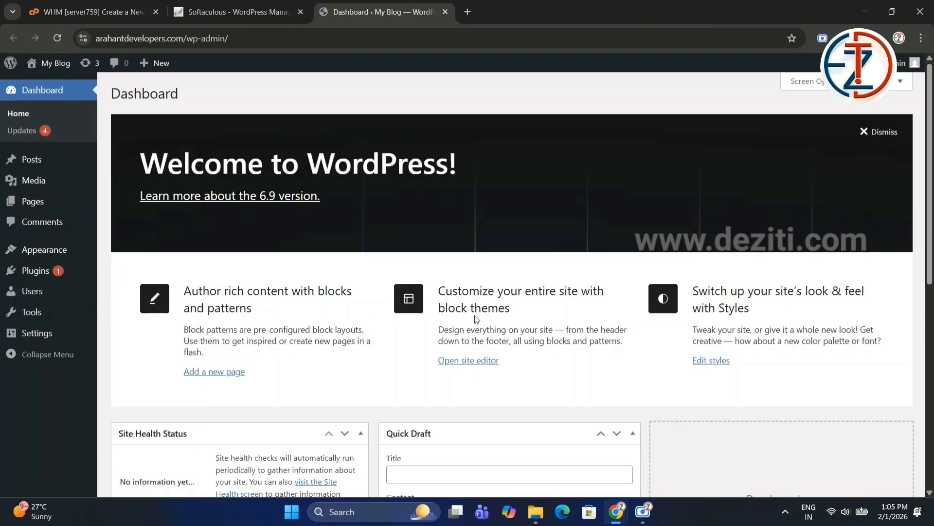
mouse_move(48, 63)
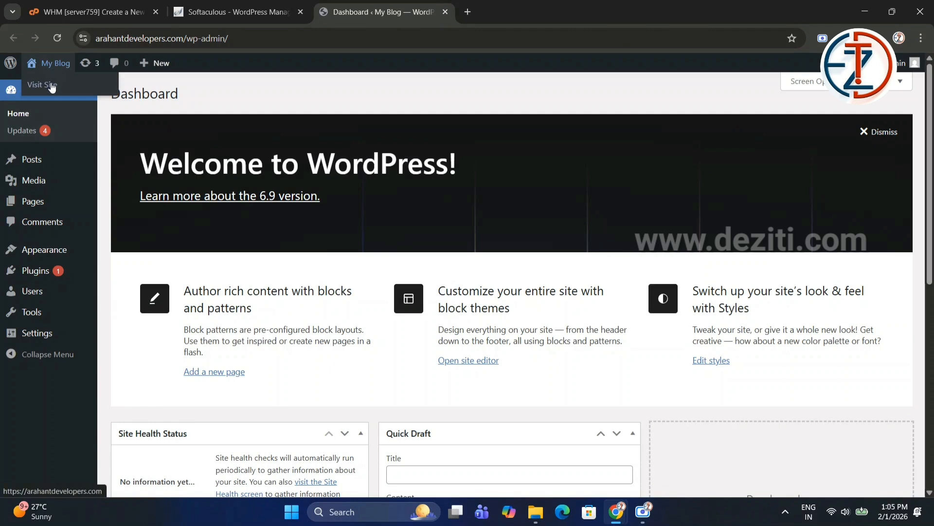
middle_click(37, 86)
left_click(571, 4)
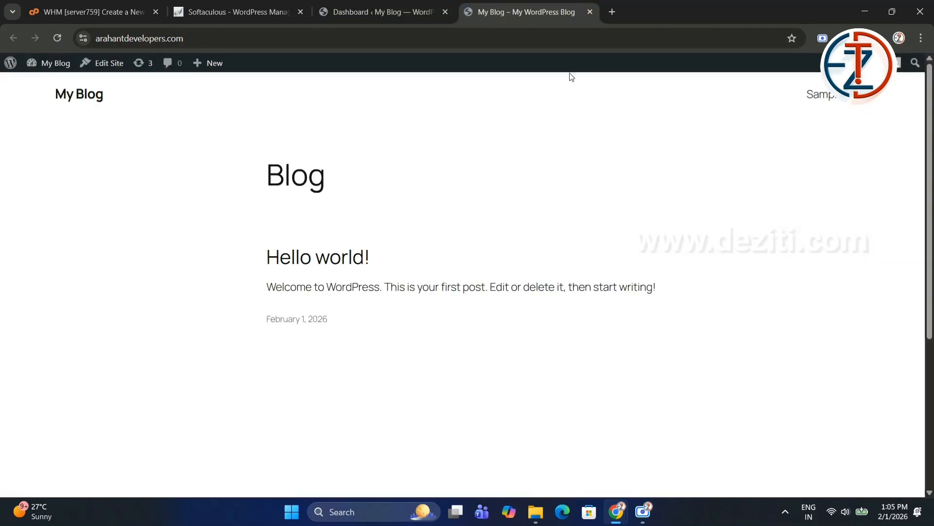